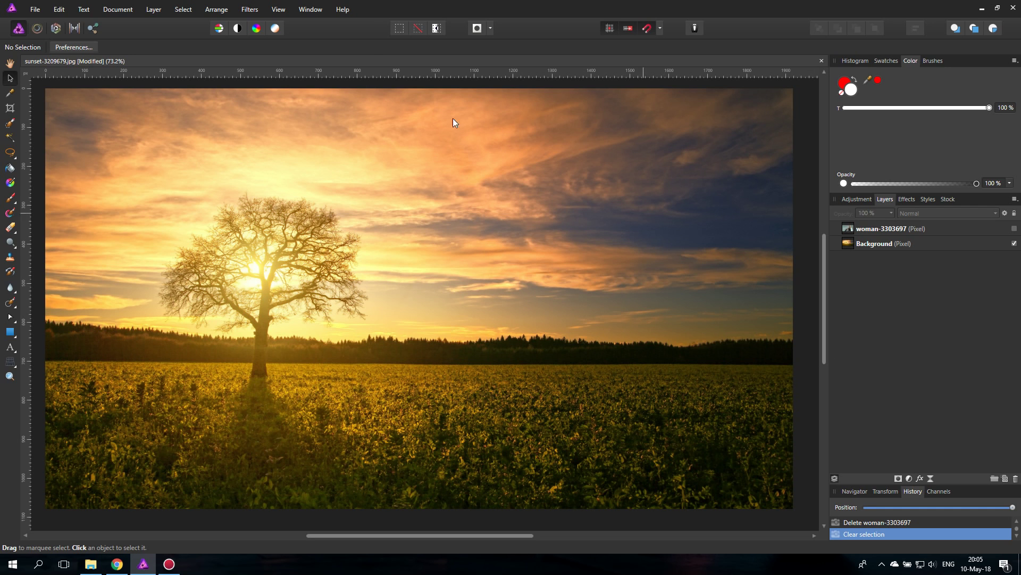
left_click(250, 9)
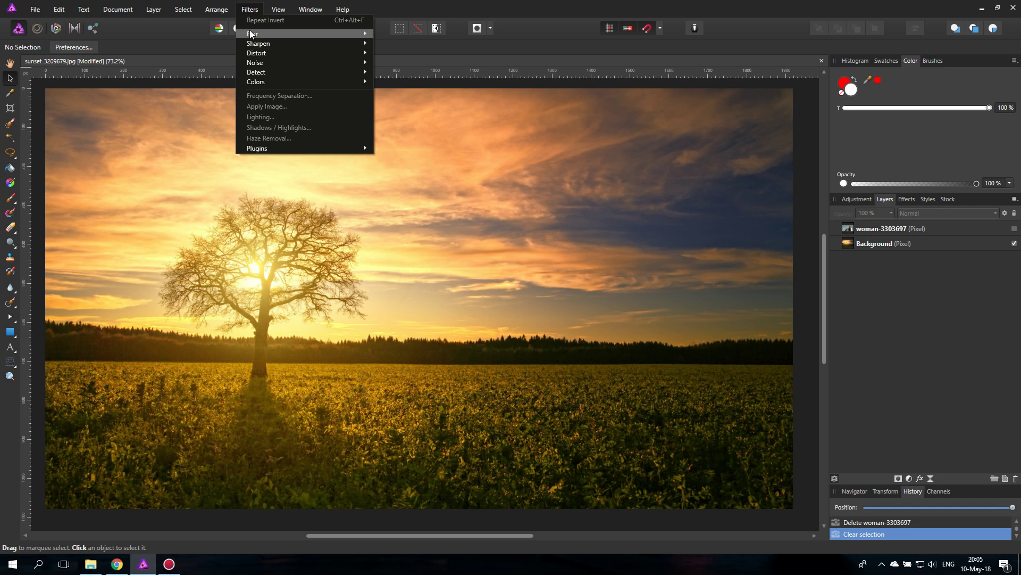
mouse_move(252, 35)
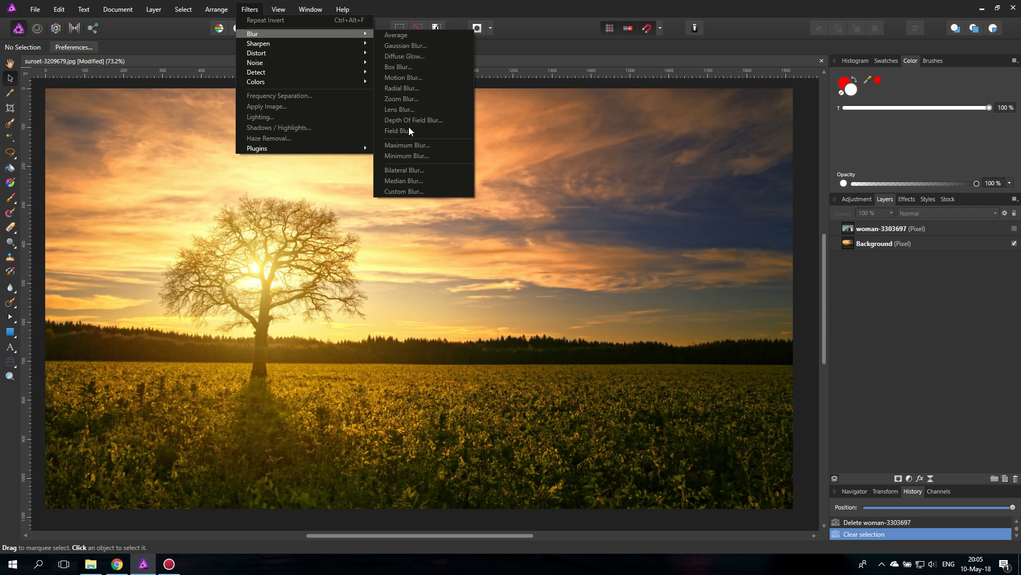
left_click(826, 266)
Make the woman-3303697 layer visible and duplicate it
left_click(1014, 229)
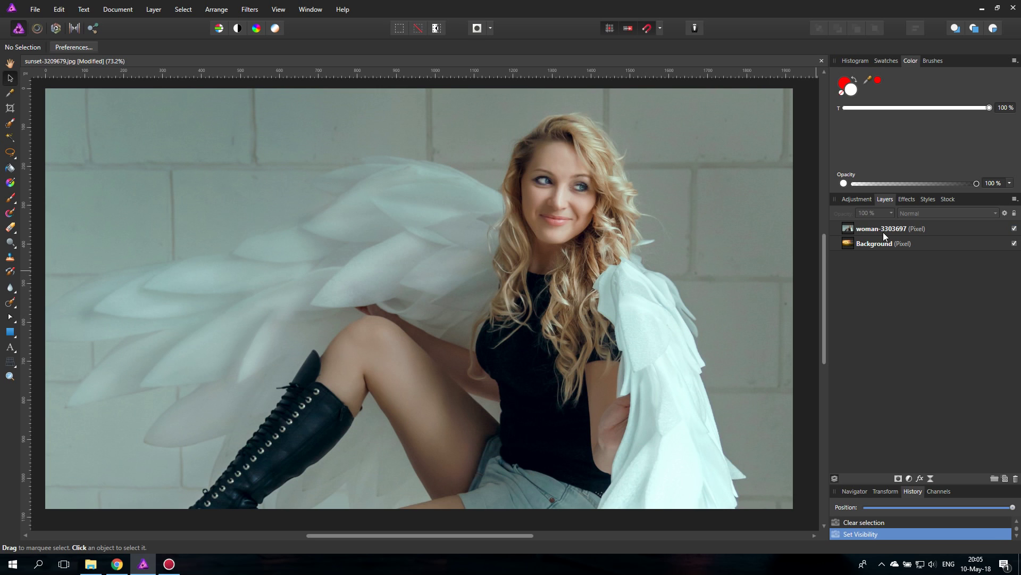
left_click(857, 230)
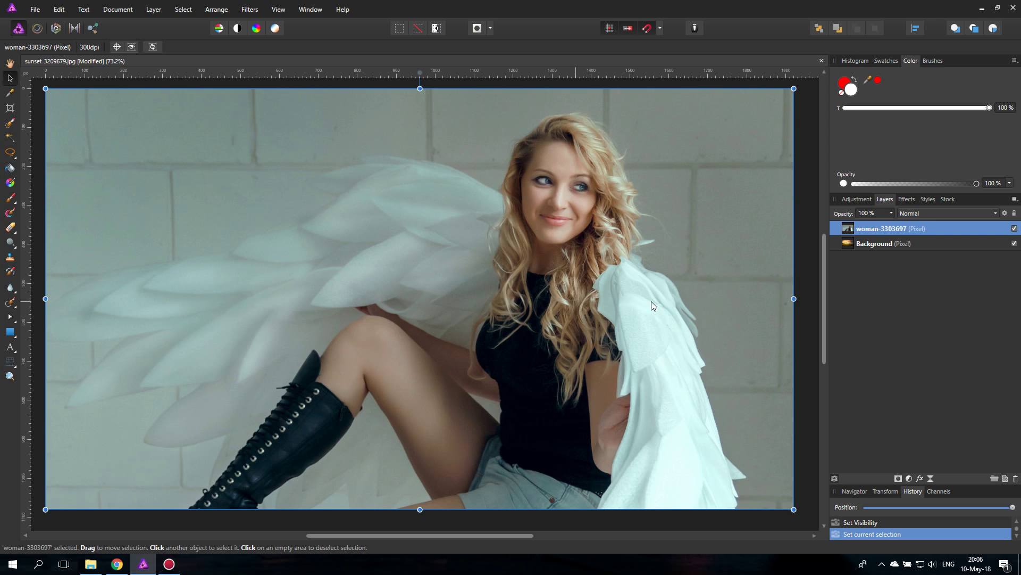
right_click(851, 232)
left_click(879, 322)
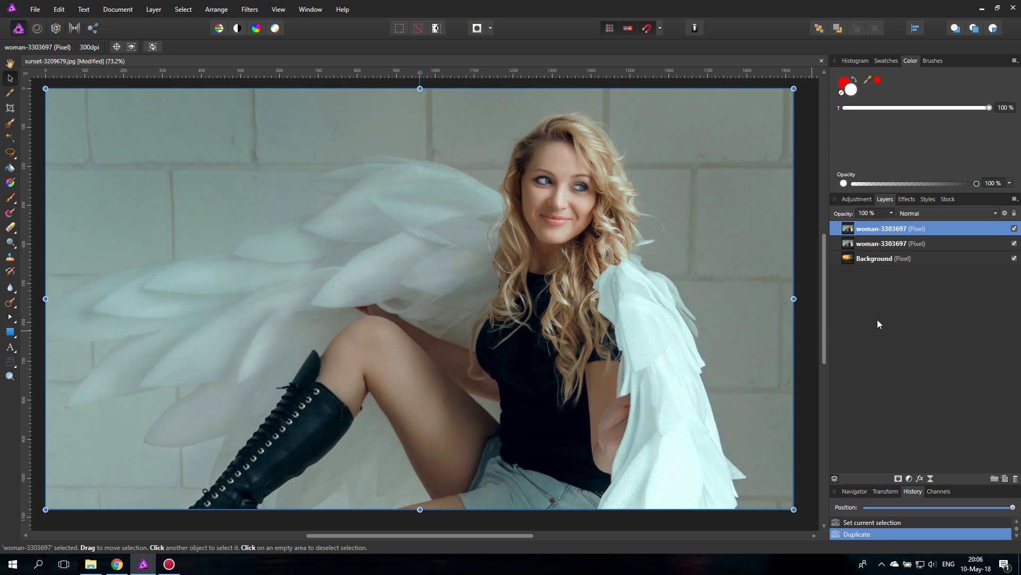
Apply an Average blur to the duplicated woman-3303697 layer and invert its color
left_click(251, 11)
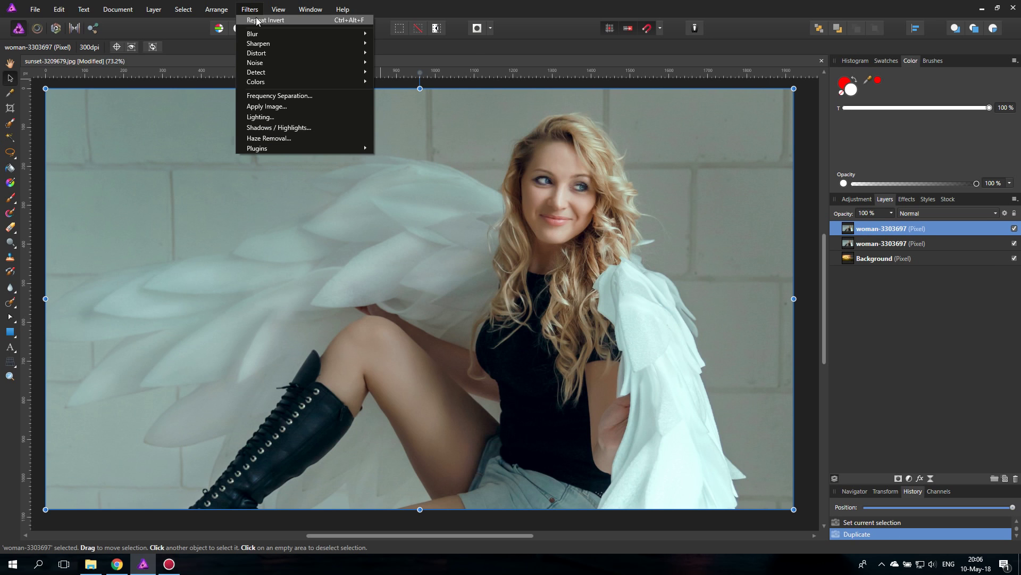
left_click(399, 34)
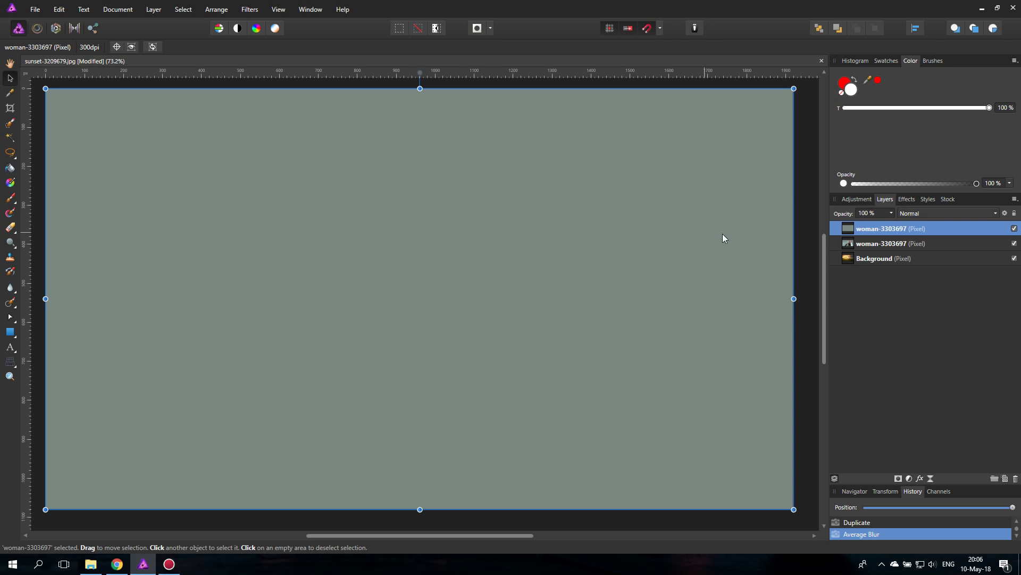
left_click(153, 10)
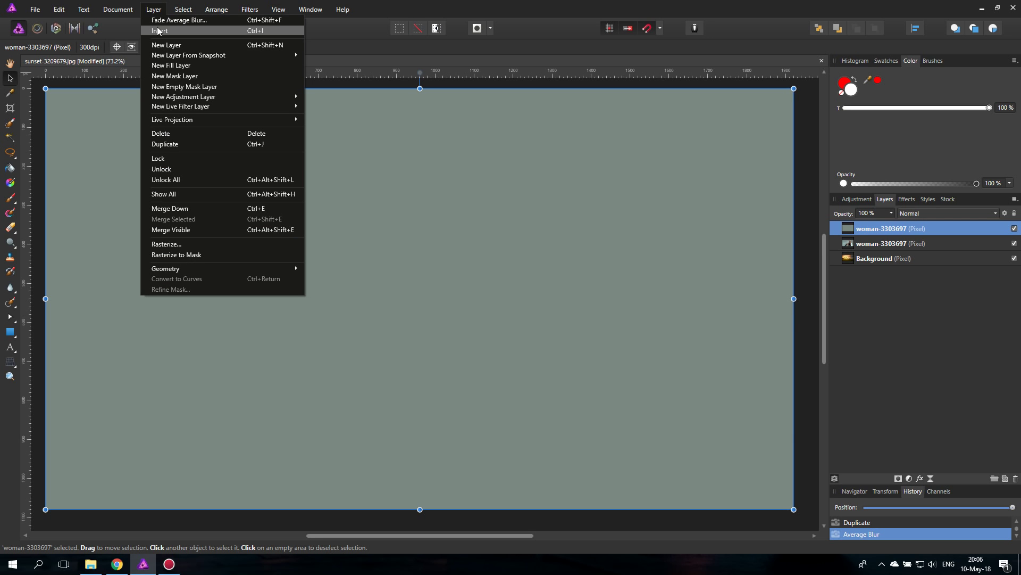
left_click(158, 31)
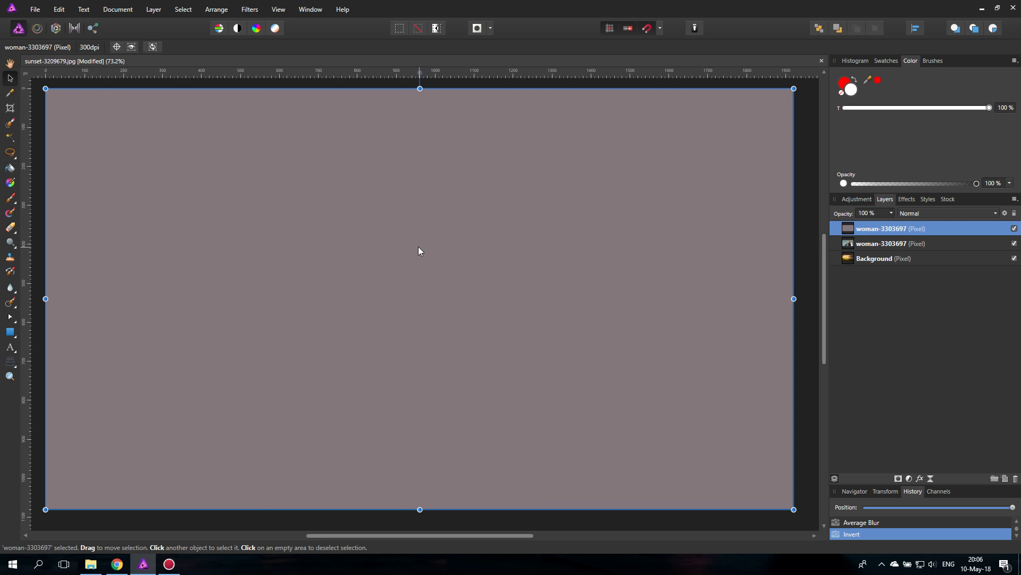
Set the inverted layer's blend mode to Soft Light and clear the selection
left_click(910, 214)
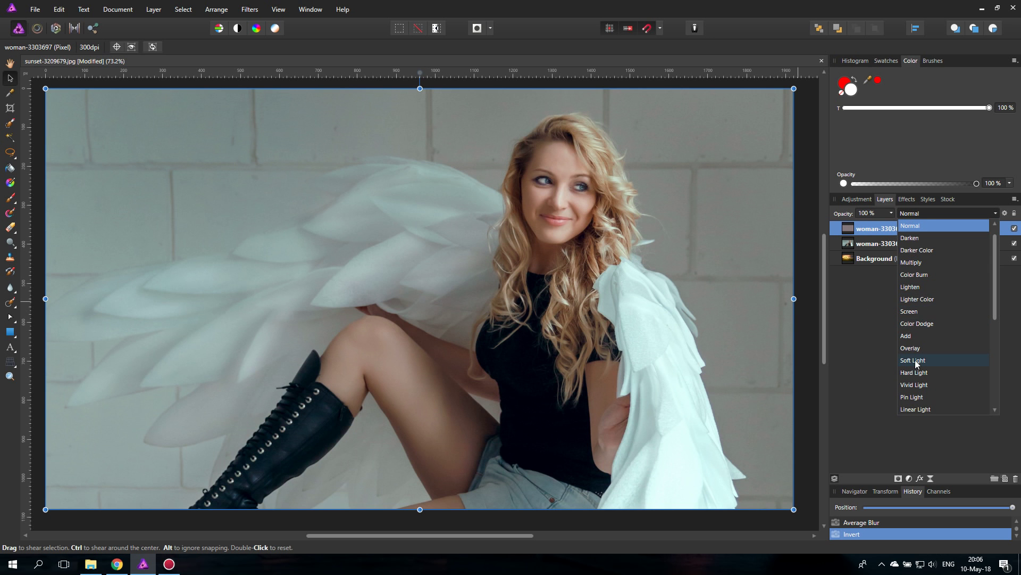
left_click(913, 361)
left_click(804, 306)
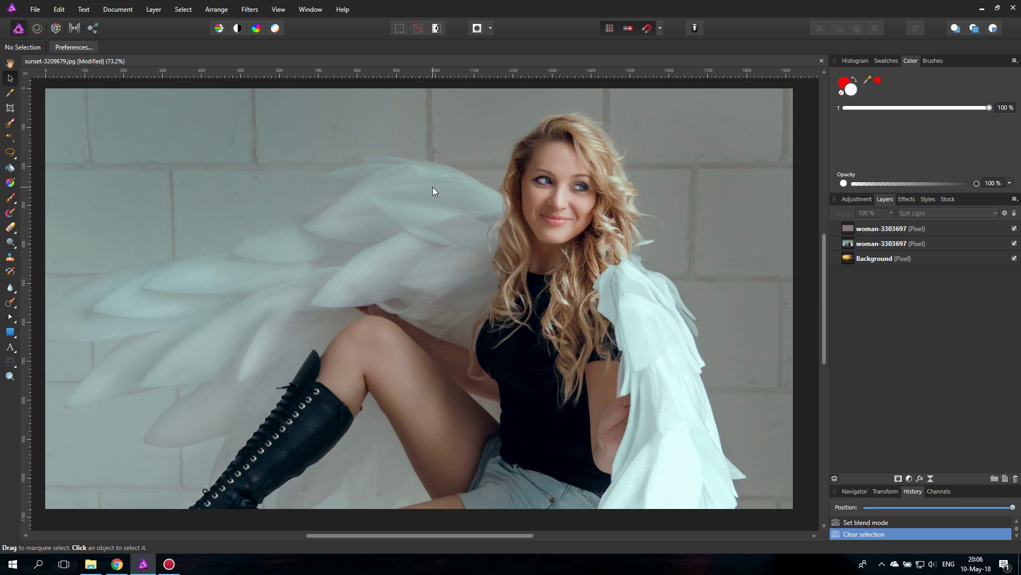
Compare the portrait with and without the Soft Light layer by toggling that layer's visibility
left_click(1015, 229)
left_click(1015, 229)
left_click(250, 9)
mouse_move(268, 37)
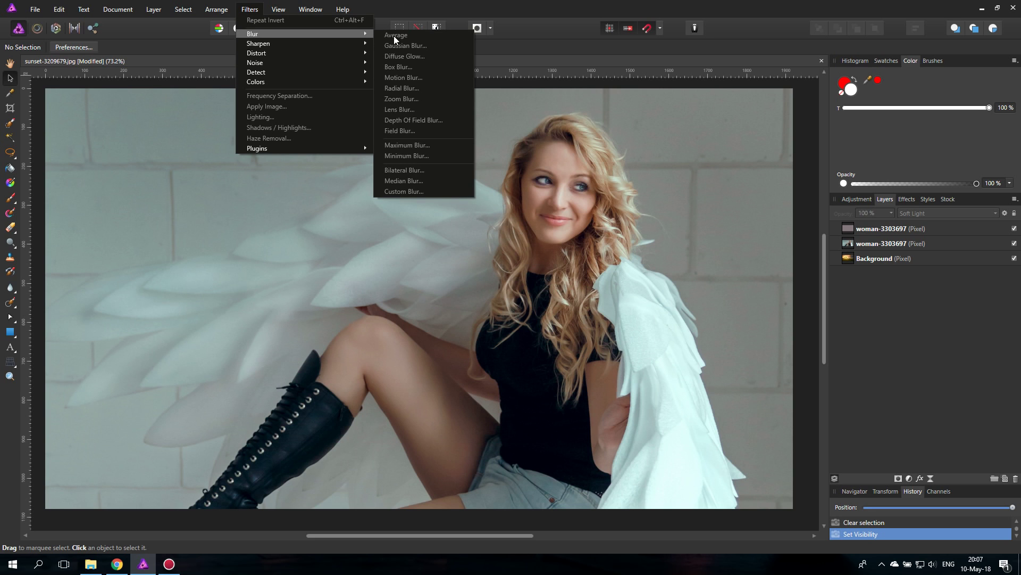
left_click(949, 335)
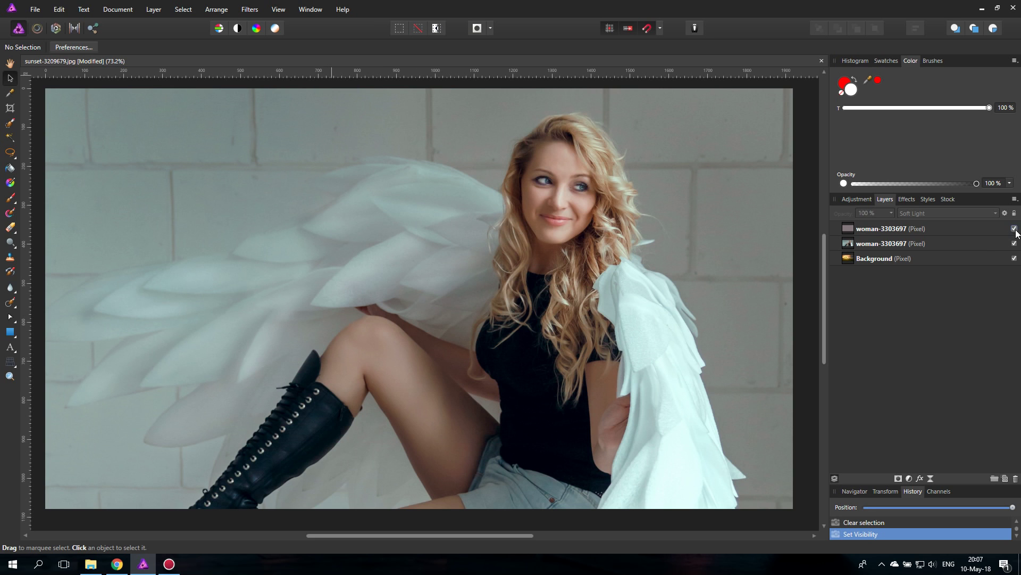
Hide both woman-3303697 layers and select the Background layer
left_click(1015, 243)
left_click(953, 260)
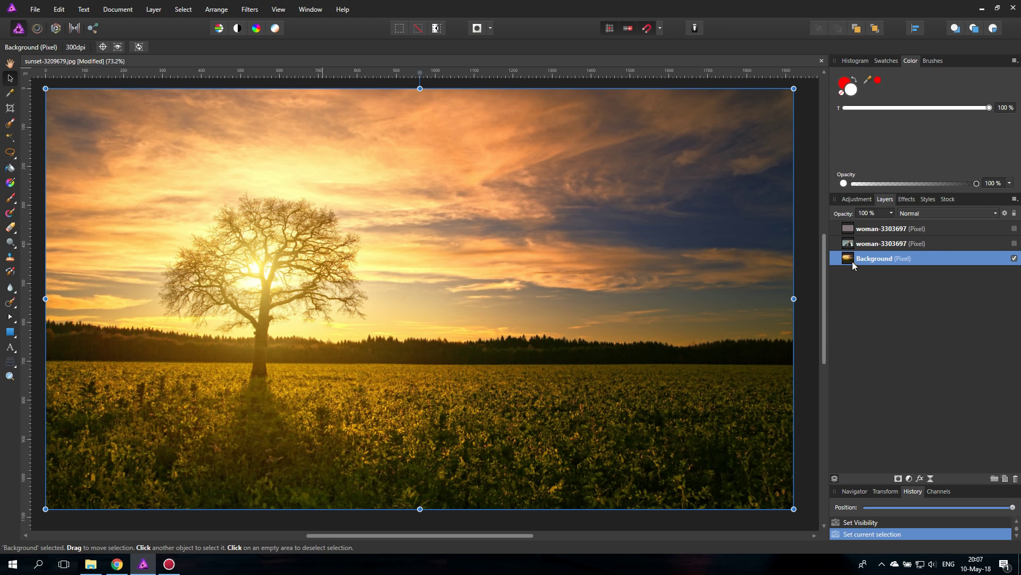
Try a Gaussian Blur on the Background layer with radii of about 24 px and 6.1 px, and cancel it
left_click(250, 9)
mouse_move(260, 37)
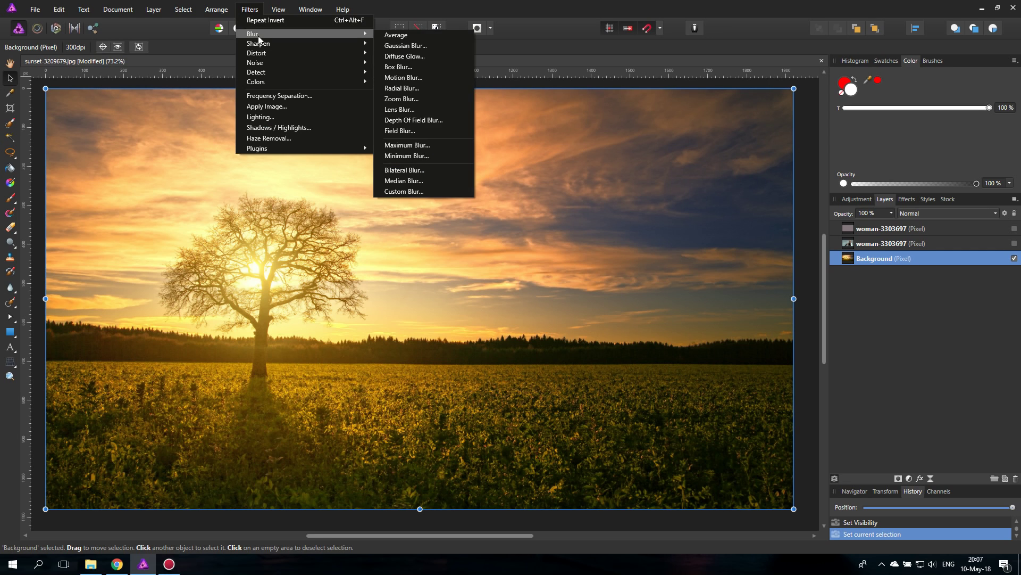
left_click(416, 47)
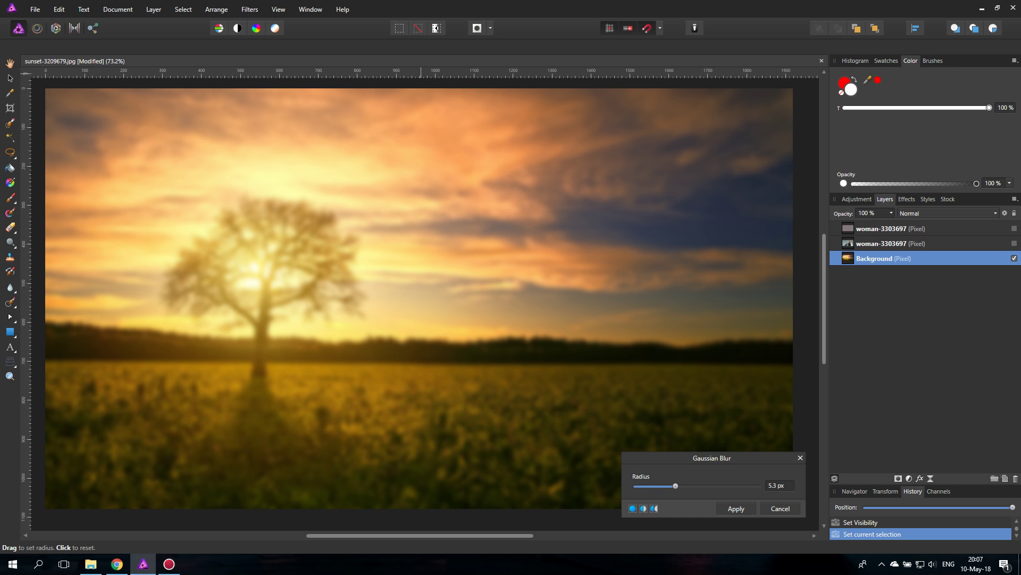
left_click_drag(667, 459, 681, 427)
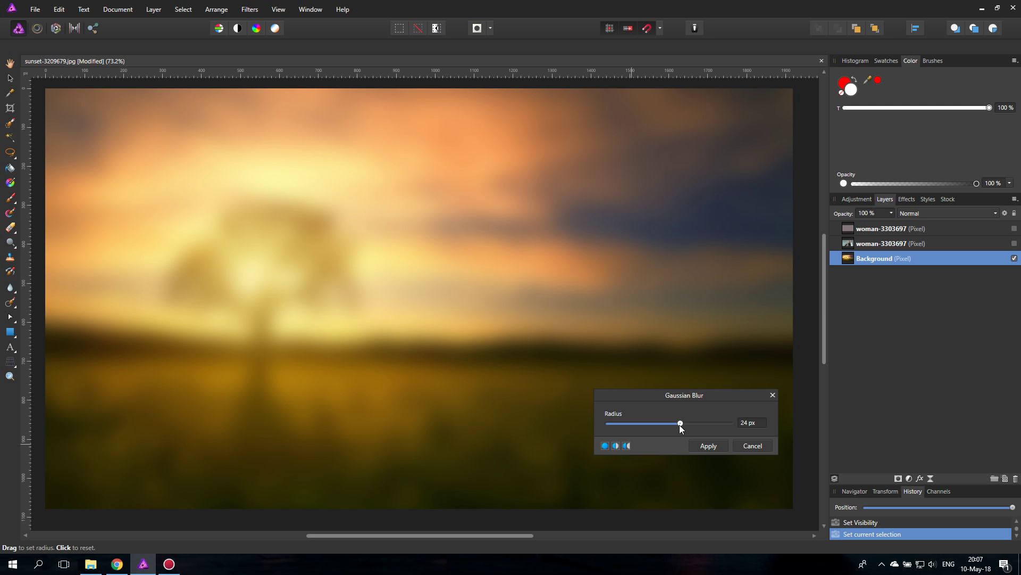
left_click_drag(680, 423, 650, 423)
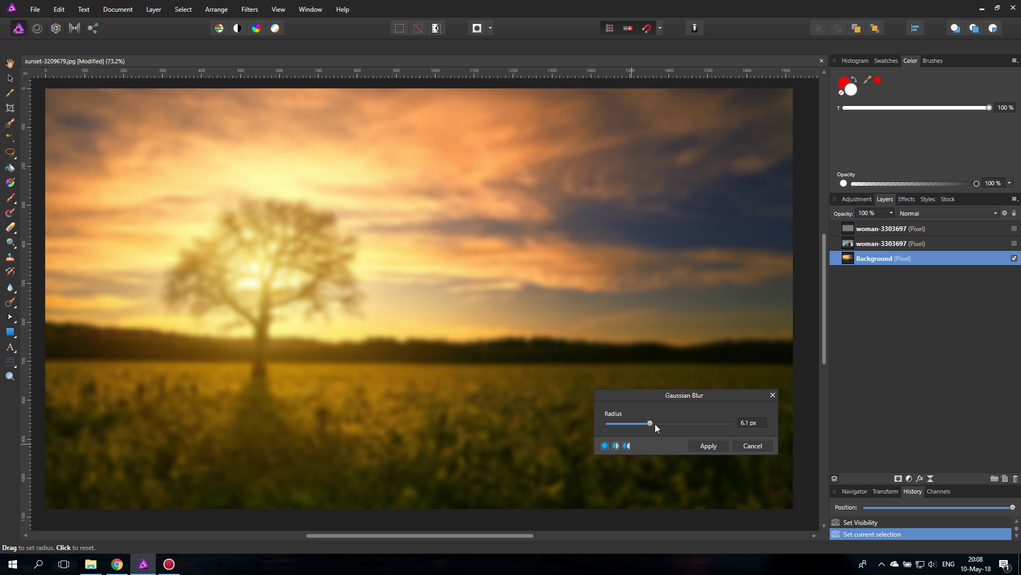
left_click(747, 445)
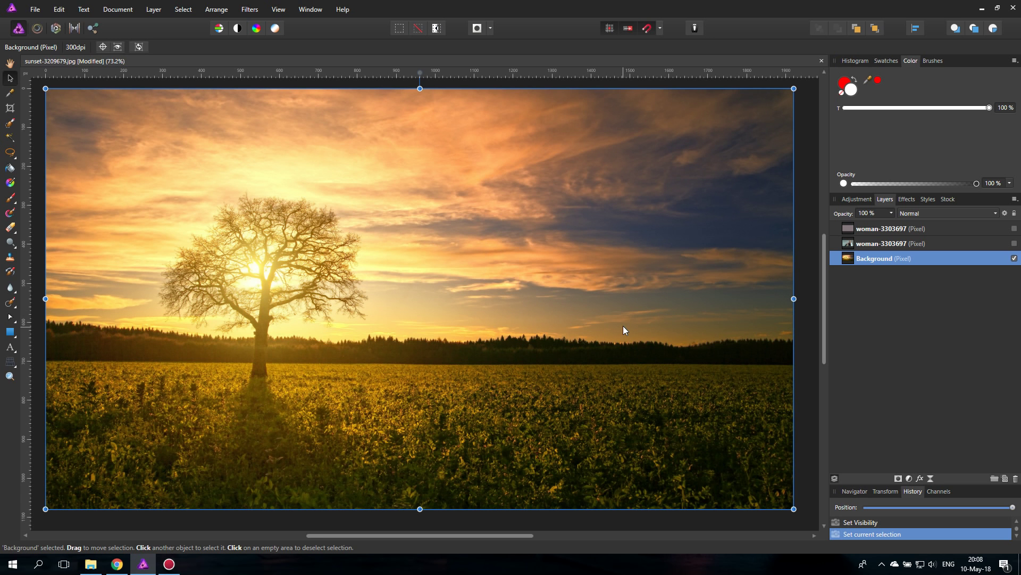
left_click(798, 356)
left_click(249, 9)
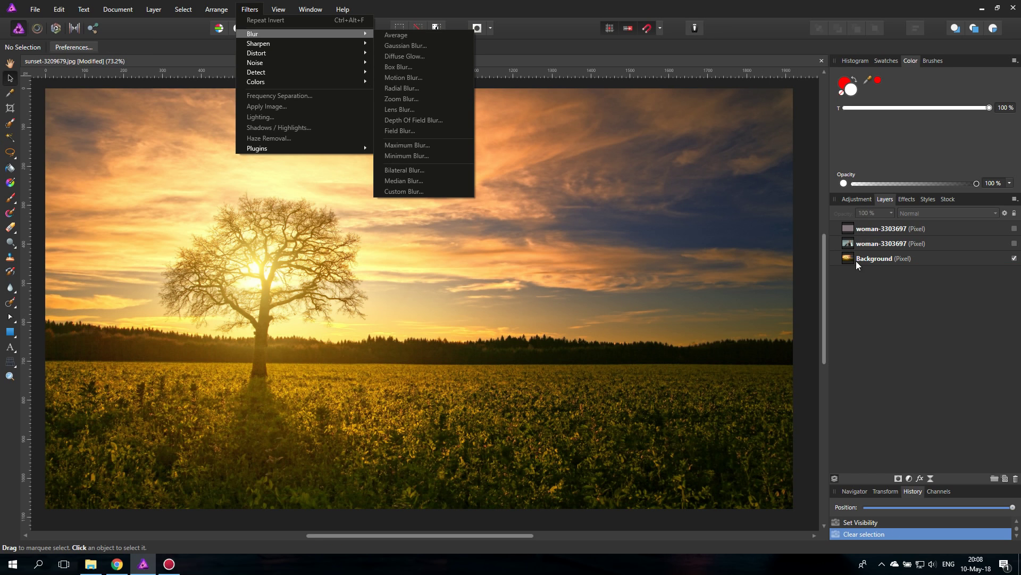
left_click(286, 40)
Try a Diffuse Glow on the Background layer with a radius of about 24.8 px, keeping its dialog clear of the tree
left_click(250, 9)
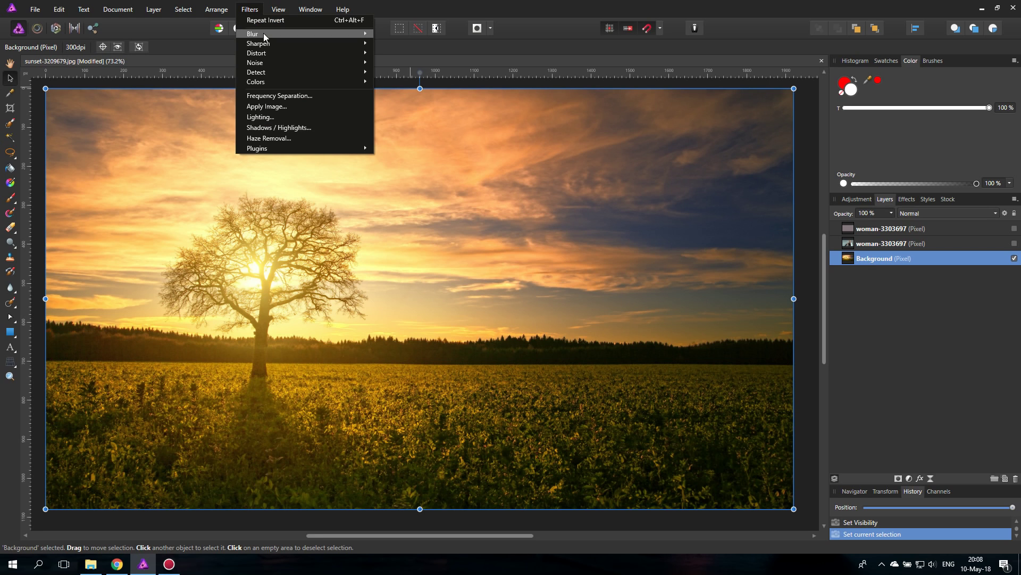
mouse_move(263, 33)
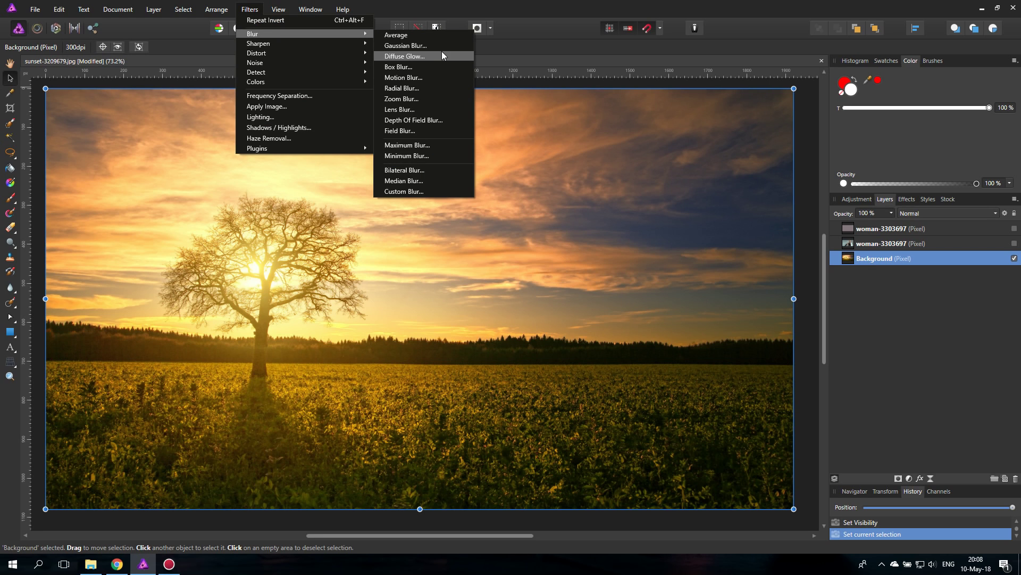
left_click(428, 57)
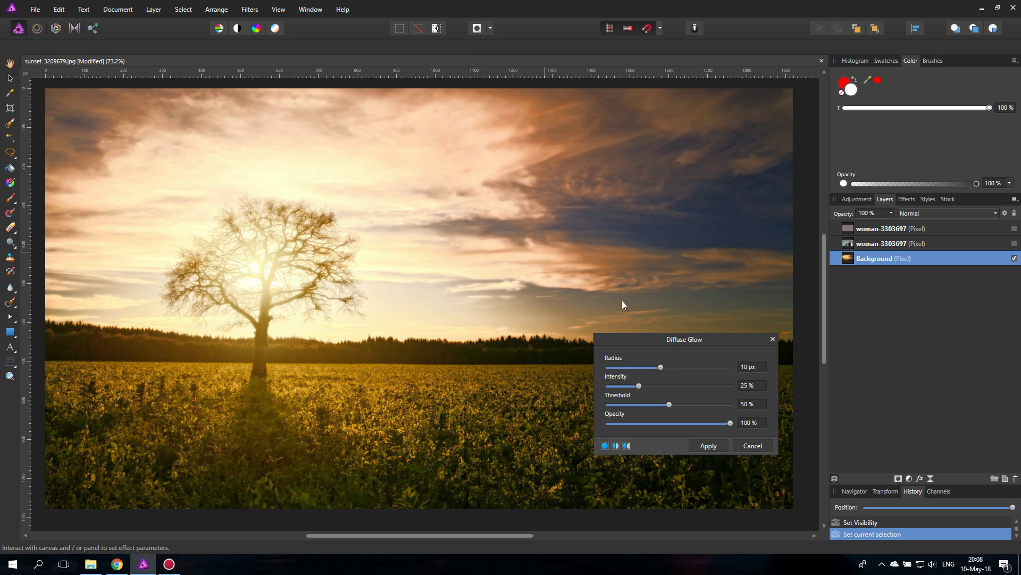
left_click_drag(649, 343, 577, 333)
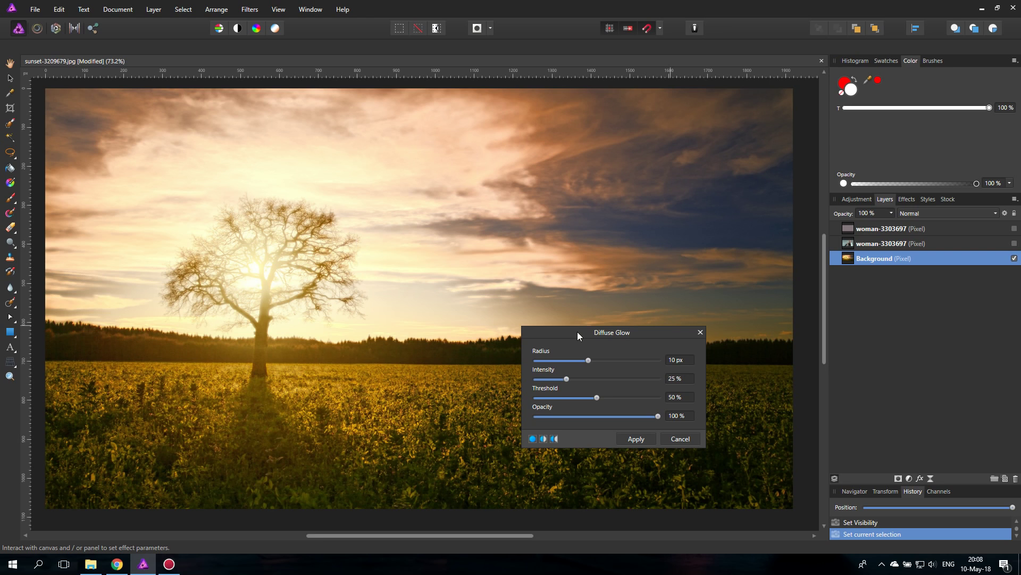
left_click_drag(578, 334, 631, 367)
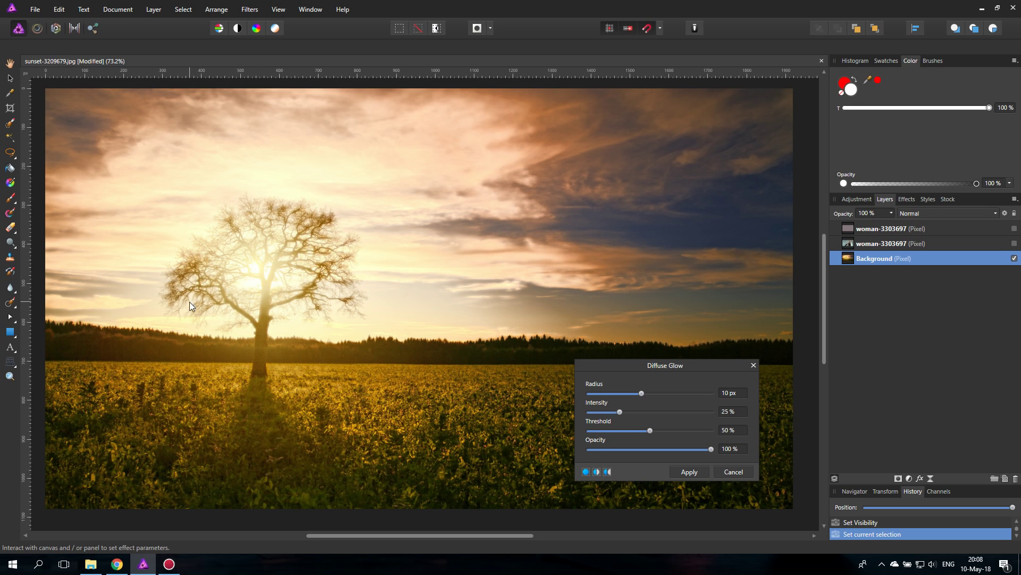
left_click_drag(624, 368, 560, 363)
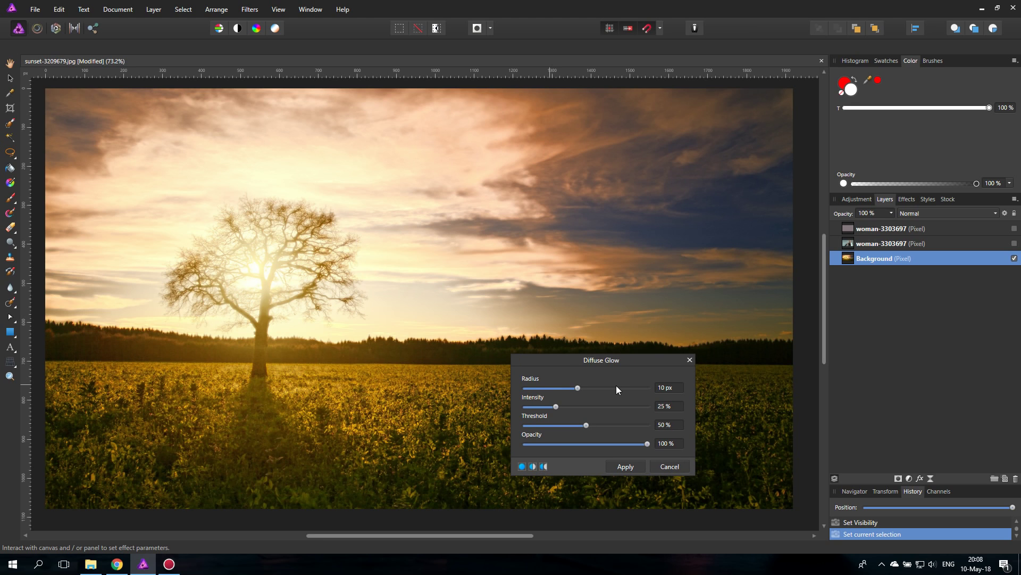
left_click_drag(577, 387, 635, 389)
left_click_drag(555, 388, 598, 387)
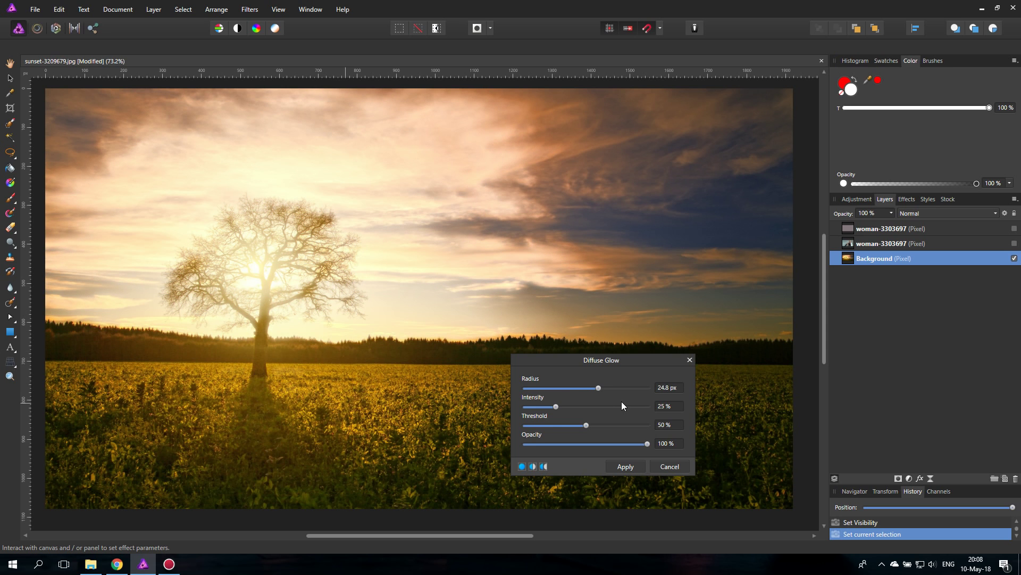
Start a Diffuse Glow on the Background layer at 100% zoom with a radius of 39 px
left_click(10, 377)
left_click_drag(297, 267, 367, 267)
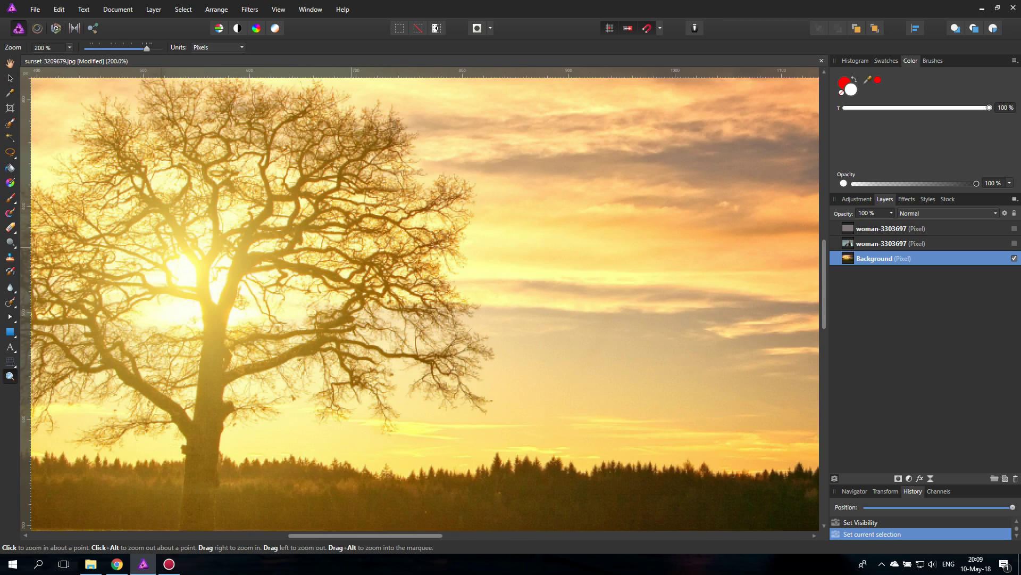
left_click(346, 247, "alt")
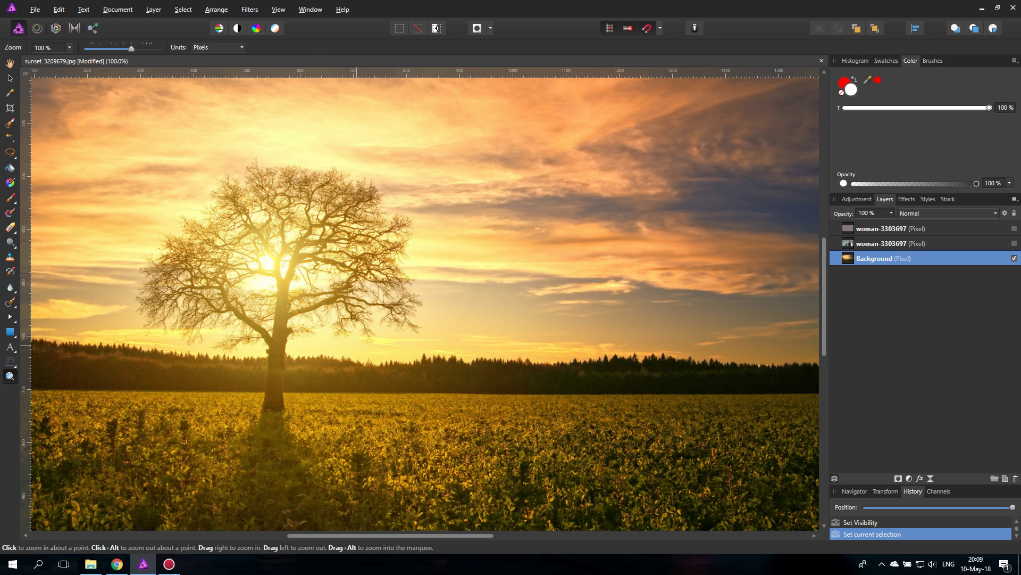
left_click(249, 9)
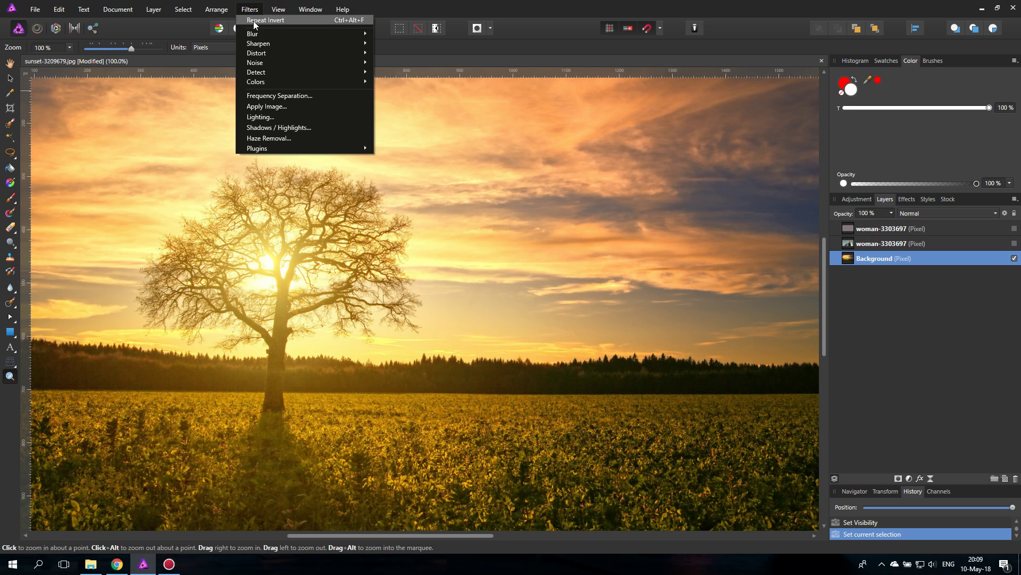
mouse_move(255, 33)
left_click(409, 53)
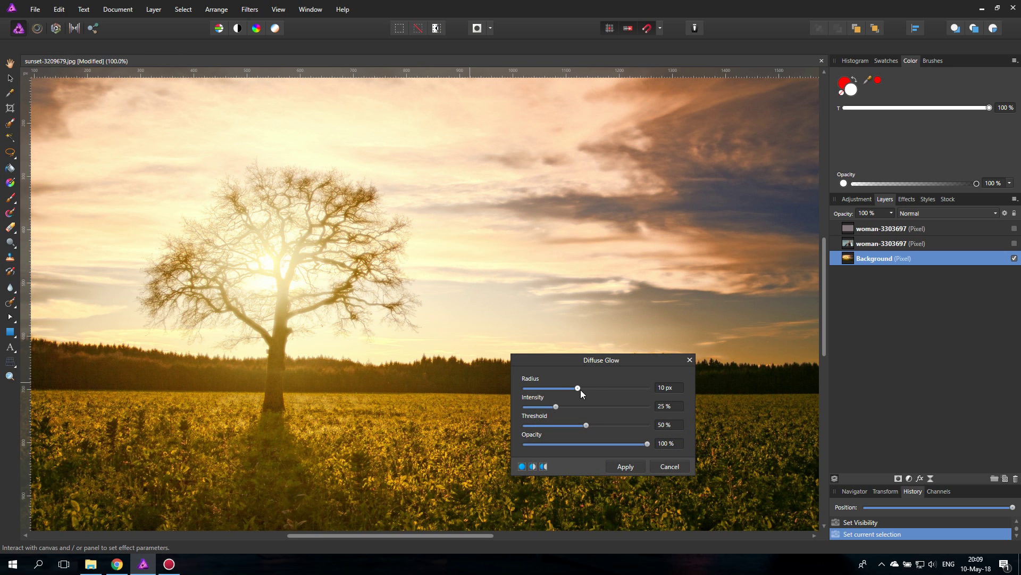
left_click_drag(579, 388, 617, 388)
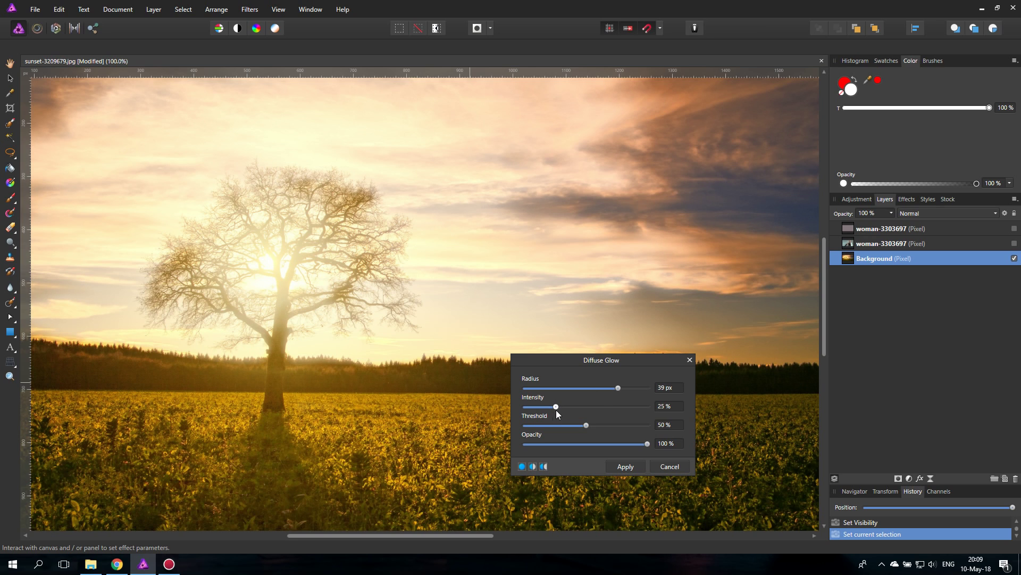
Set the Diffuse Glow's intensity to 16%, threshold to 28% and opacity to 30%, with the dialog moved away from the tree
left_click_drag(555, 407, 567, 425)
left_click_drag(645, 444, 550, 408)
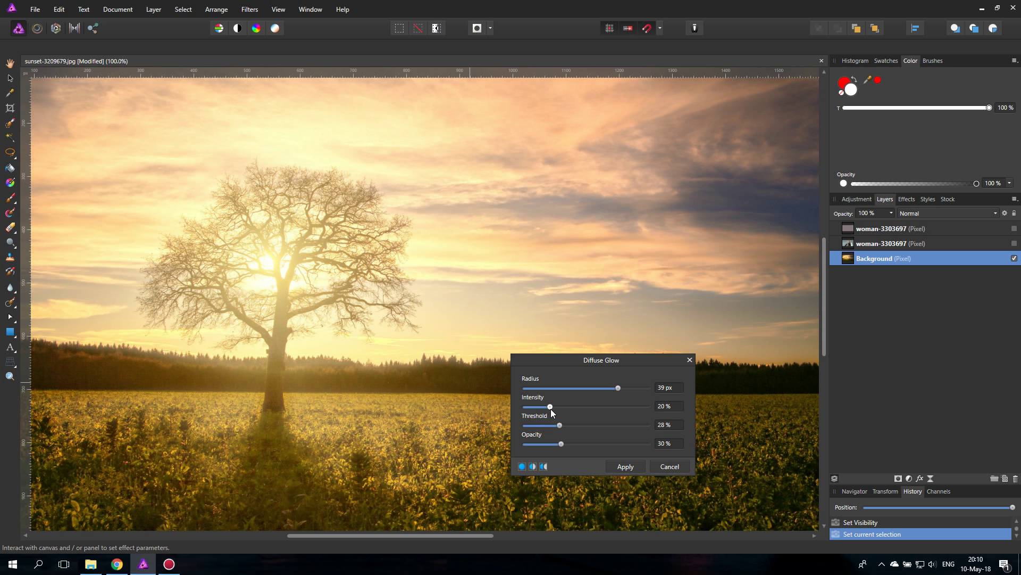
left_click_drag(557, 366, 683, 359)
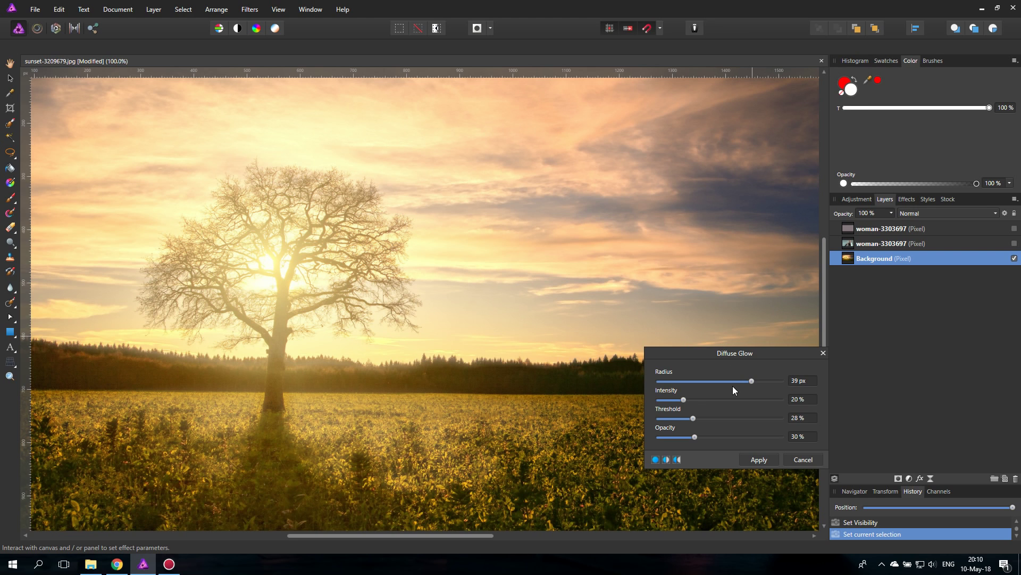
mouse_move(681, 400)
left_mouse_down()
mouse_move(709, 400)
mouse_move(682, 400)
left_mouse_up()
mouse_move(677, 398)
left_mouse_down()
mouse_move(669, 398)
mouse_move(679, 400)
left_mouse_up()
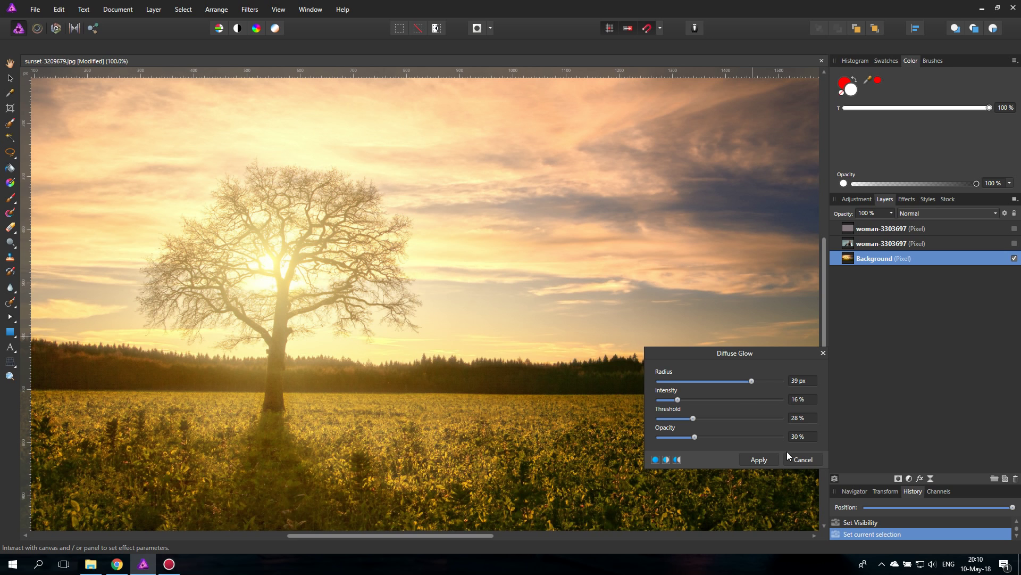
Try a Box Blur on the Background layer with a radius of about 16.8 px, with the whole photo in view
key("z")
key("ctrl+0")
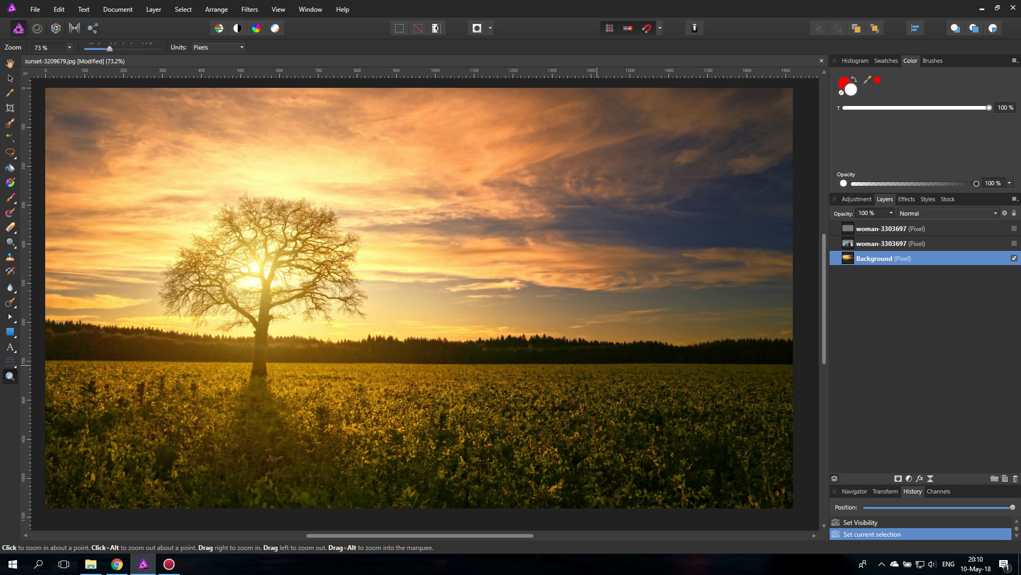
left_click(250, 9)
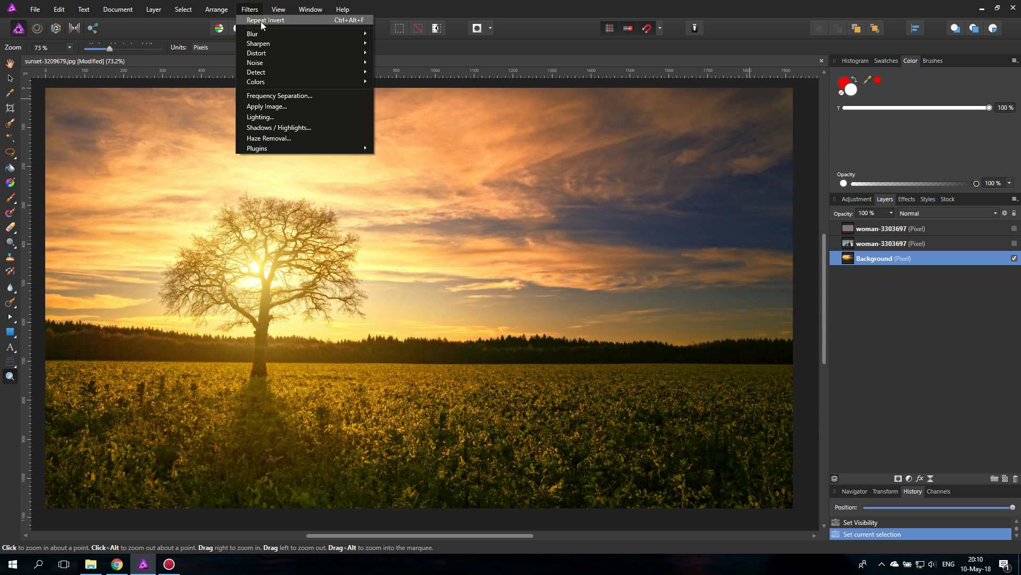
mouse_move(269, 37)
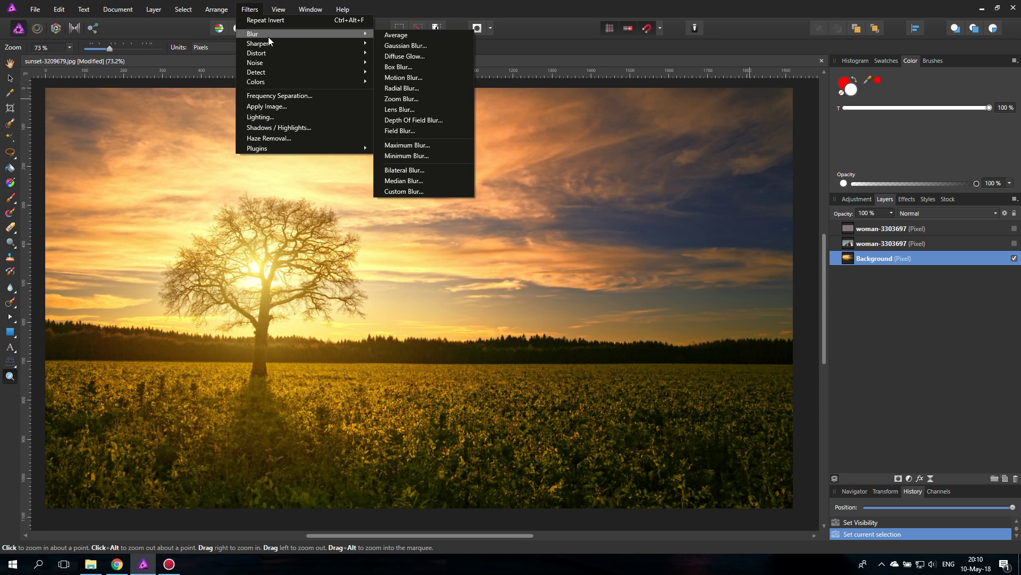
left_click(434, 66)
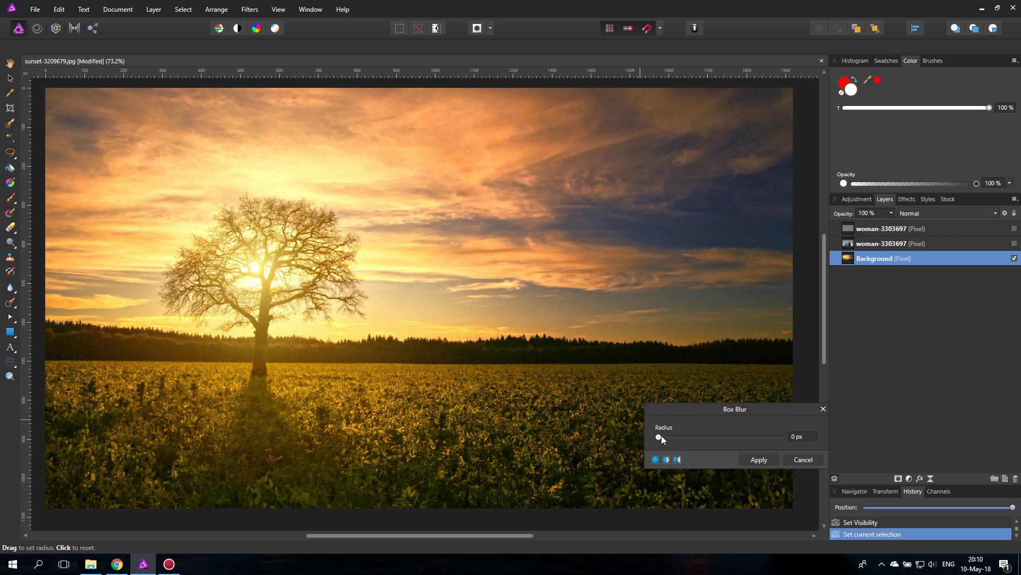
mouse_move(659, 435)
left_mouse_down()
mouse_move(710, 437)
mouse_move(657, 437)
left_mouse_up()
left_click_drag(659, 439, 723, 439)
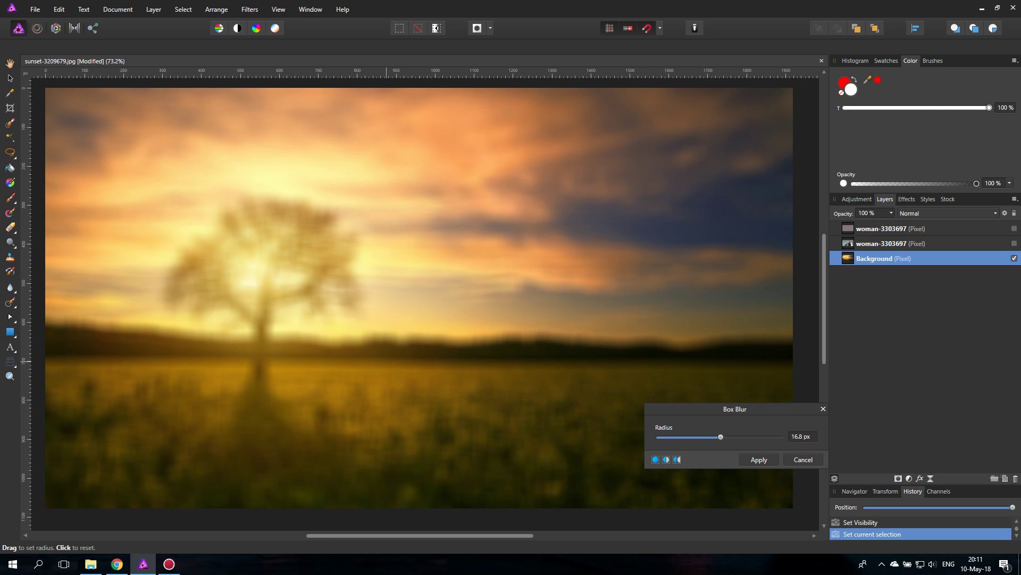
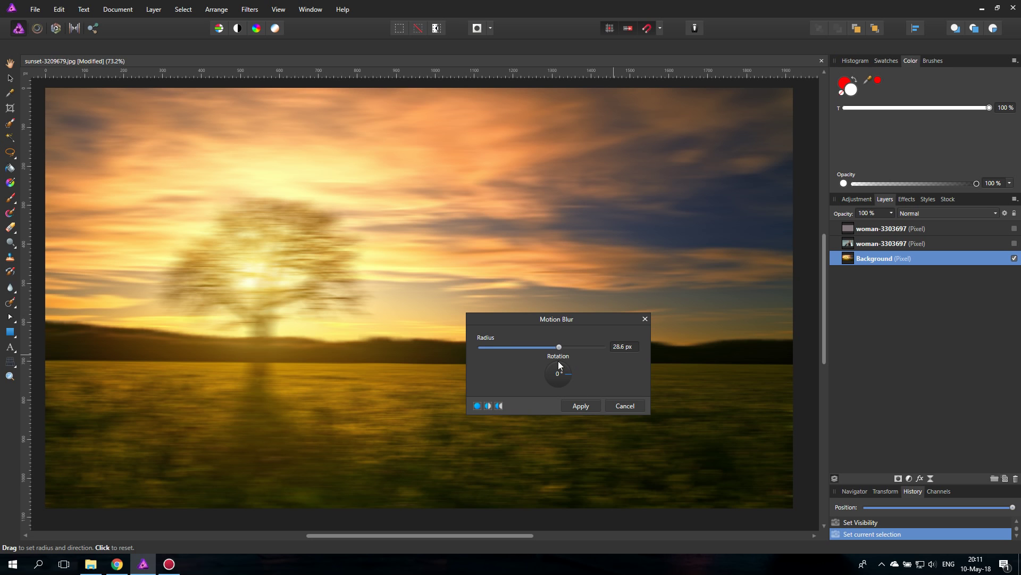
Try Motion Blur rotations of 90°, 45°, 0°, 315° and 180°, raising the radius to about 63.7 px, and cancel the filter
left_click_drag(560, 364, 558, 367)
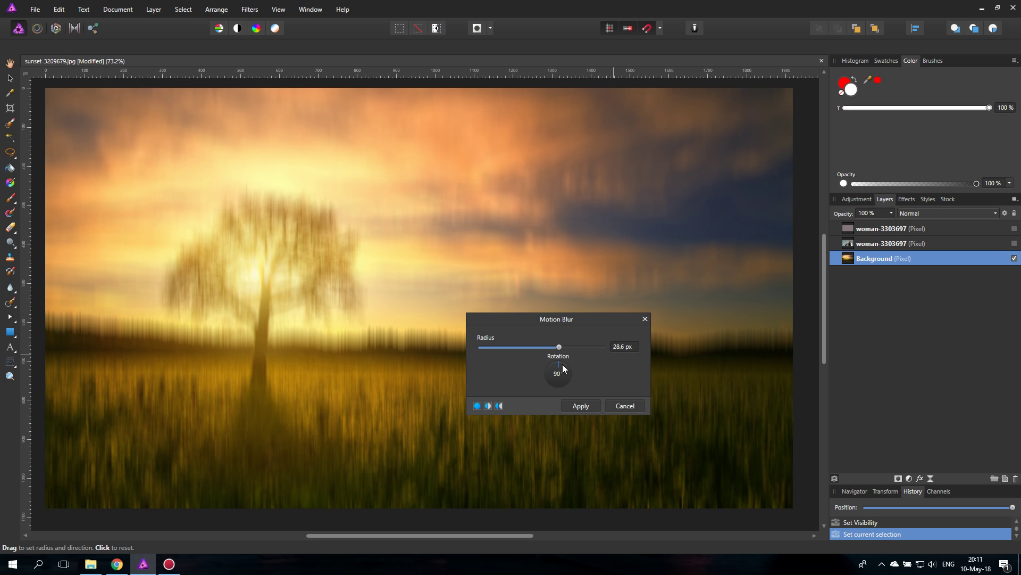
left_click_drag(563, 363, 587, 352)
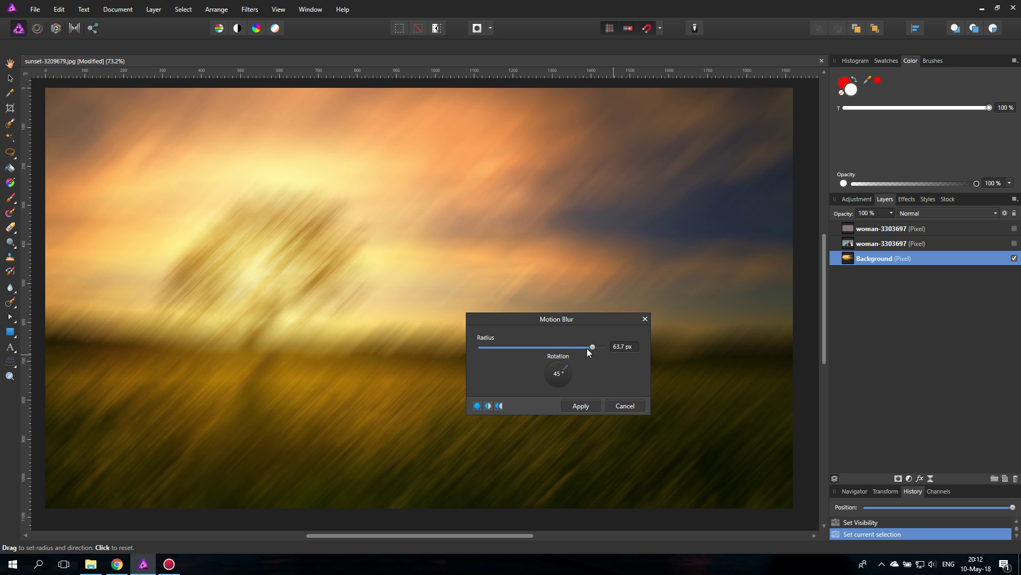
left_click(571, 376)
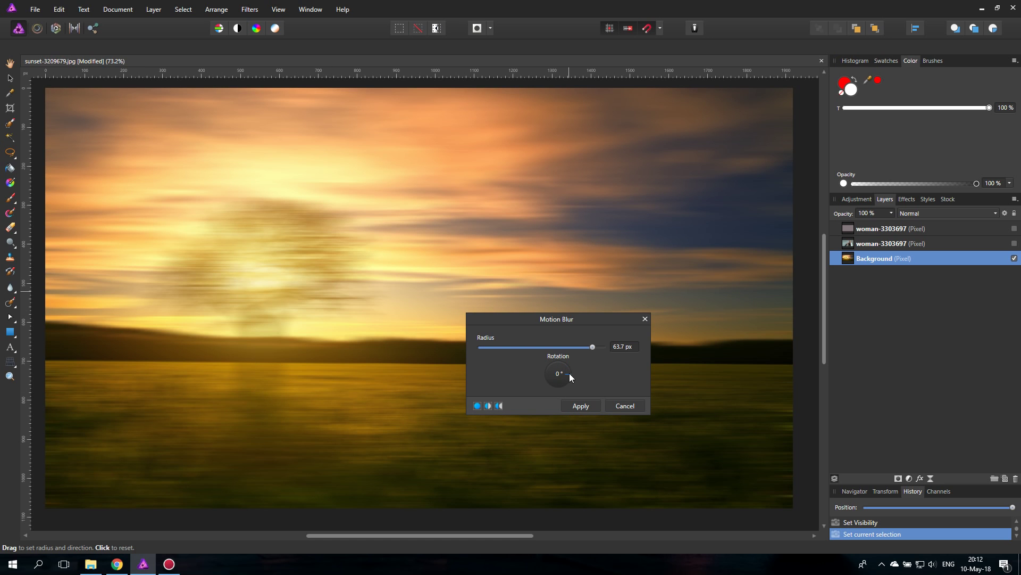
left_click_drag(573, 373, 566, 384)
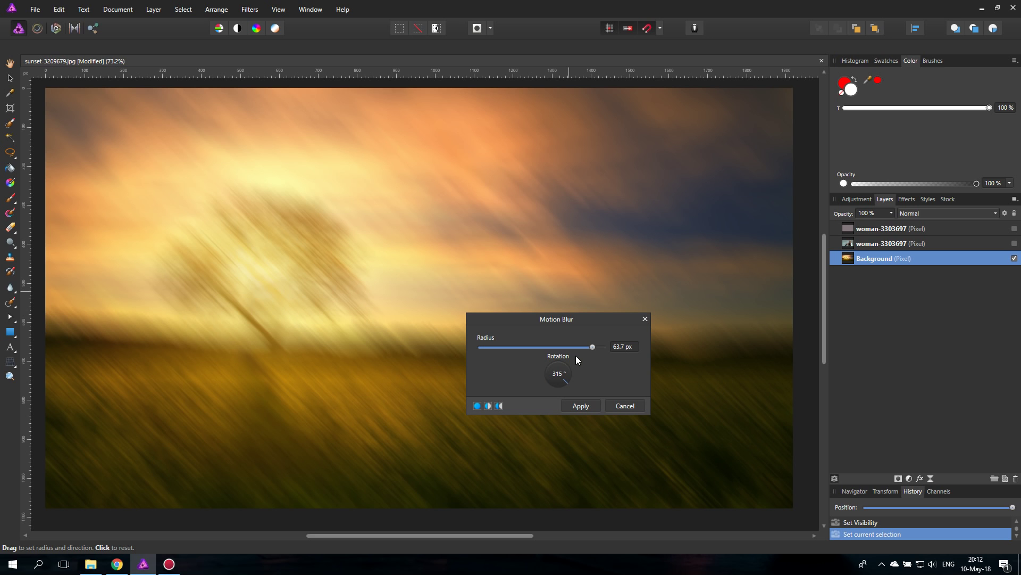
left_click(546, 373)
mouse_move(545, 374)
left_mouse_down()
mouse_move(547, 365)
mouse_move(550, 385)
mouse_move(545, 373)
left_mouse_up()
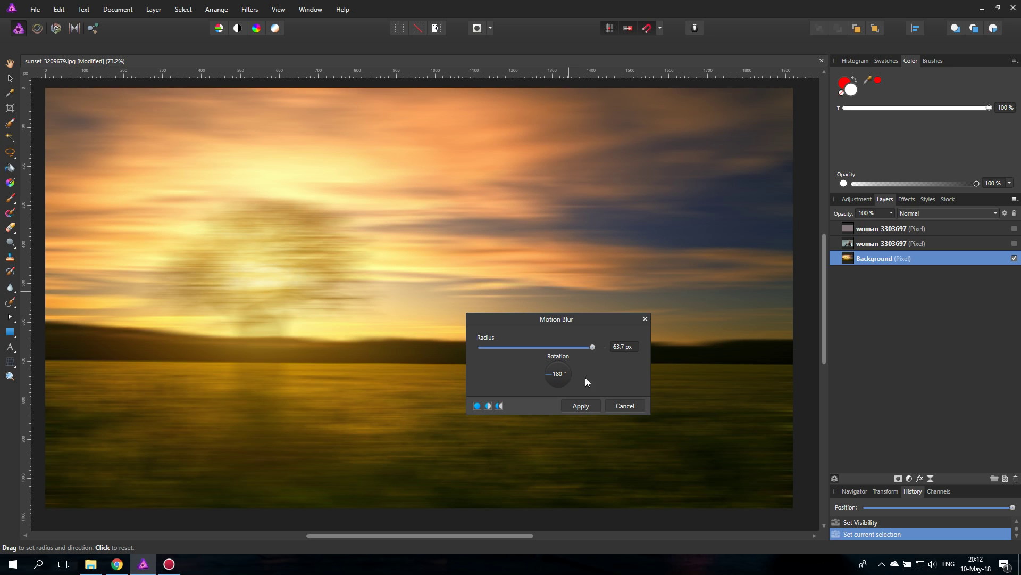
left_click(626, 406)
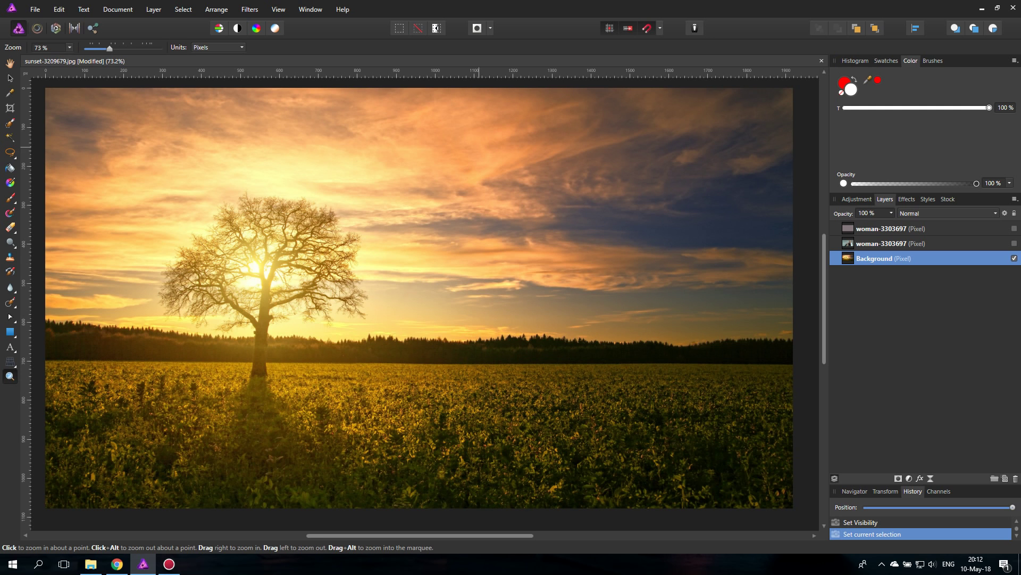
Start a Radial Blur on the Background layer with an angle of about 8.6°, shifting its dialog aside and its centre slightly off the middle
left_click(249, 9)
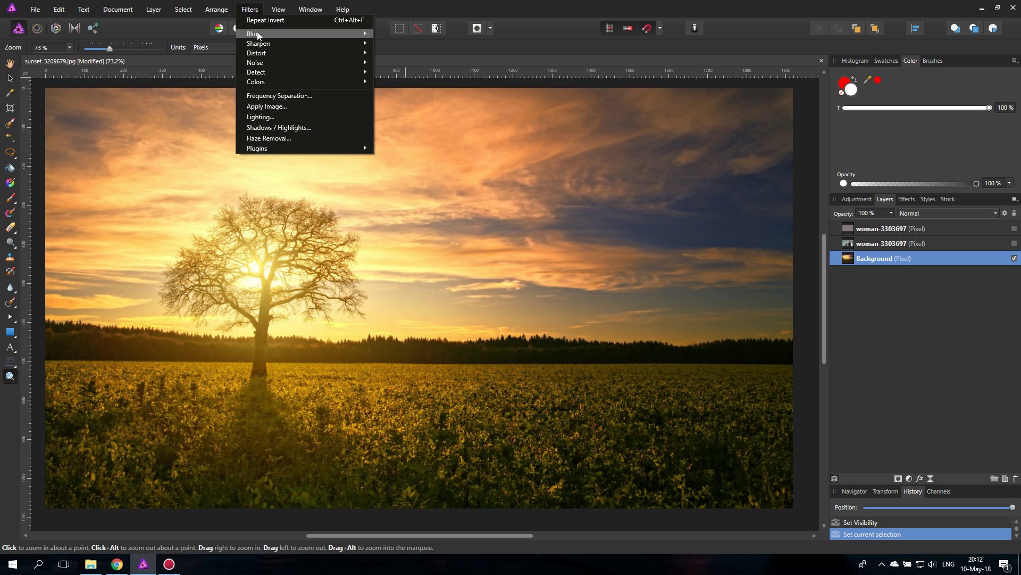
mouse_move(263, 34)
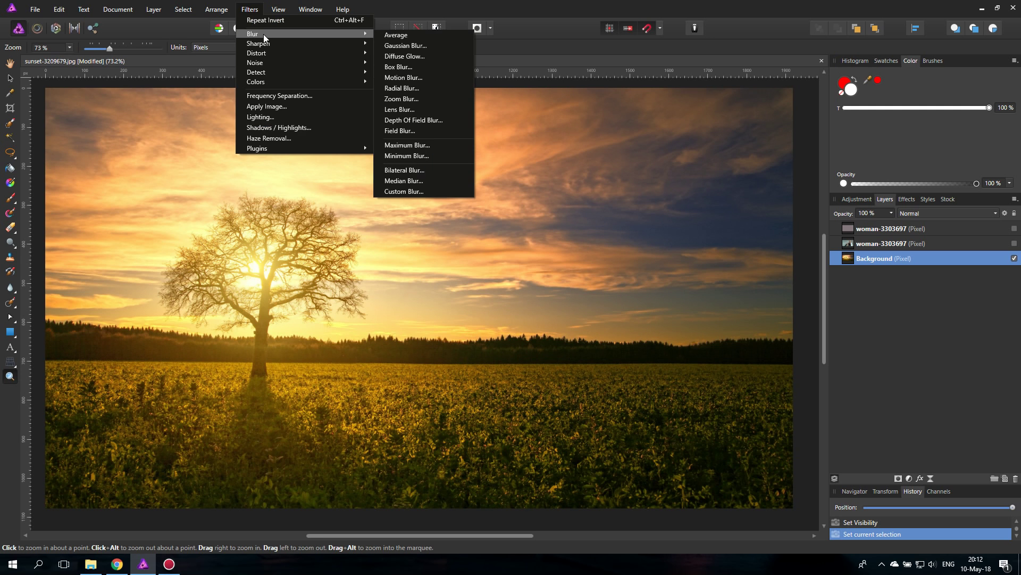
left_click(420, 88)
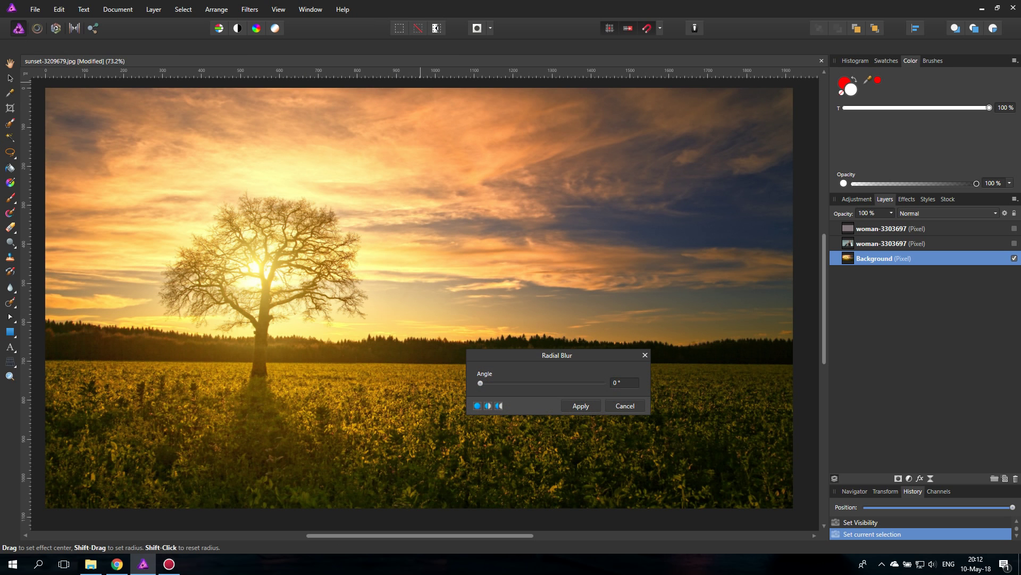
left_click_drag(480, 383, 510, 385)
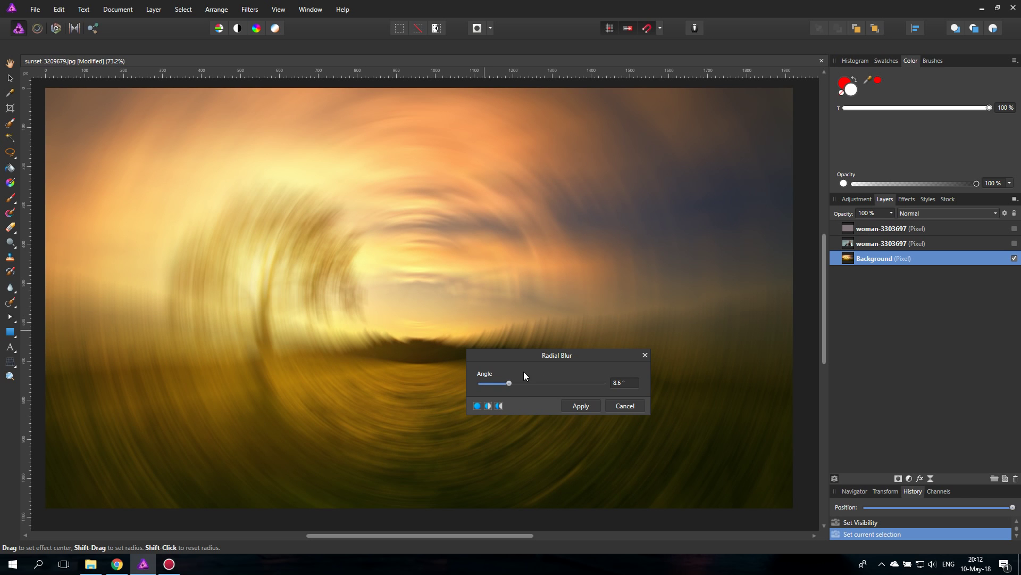
left_click_drag(523, 356, 630, 358)
mouse_move(415, 296)
left_mouse_down()
mouse_move(298, 276)
mouse_move(217, 297)
mouse_move(585, 303)
mouse_move(447, 302)
left_mouse_up()
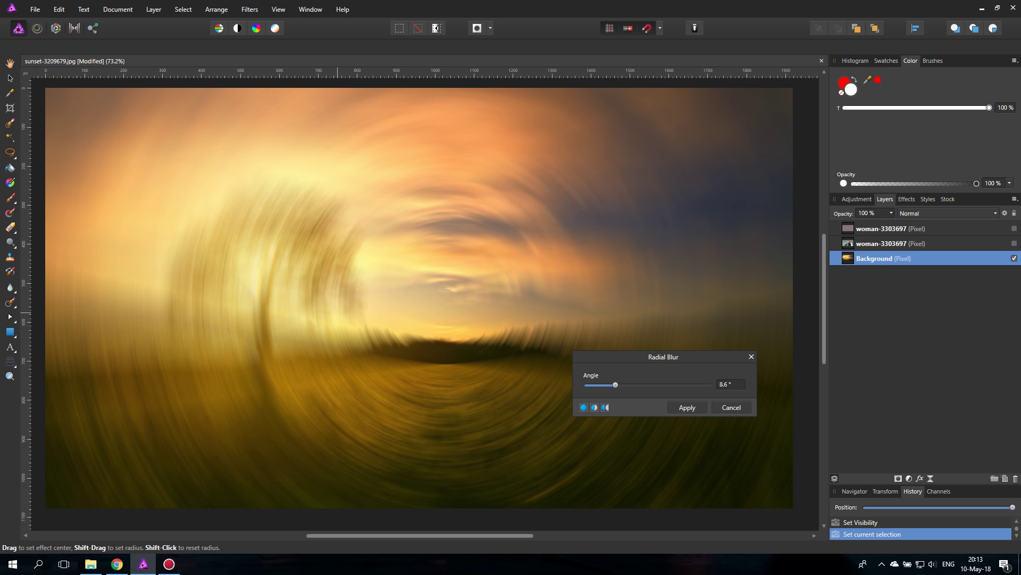
Try different Radial Blur centres on the tree's trunk, base and crown, in the sky, and along the horizon
left_click(297, 308)
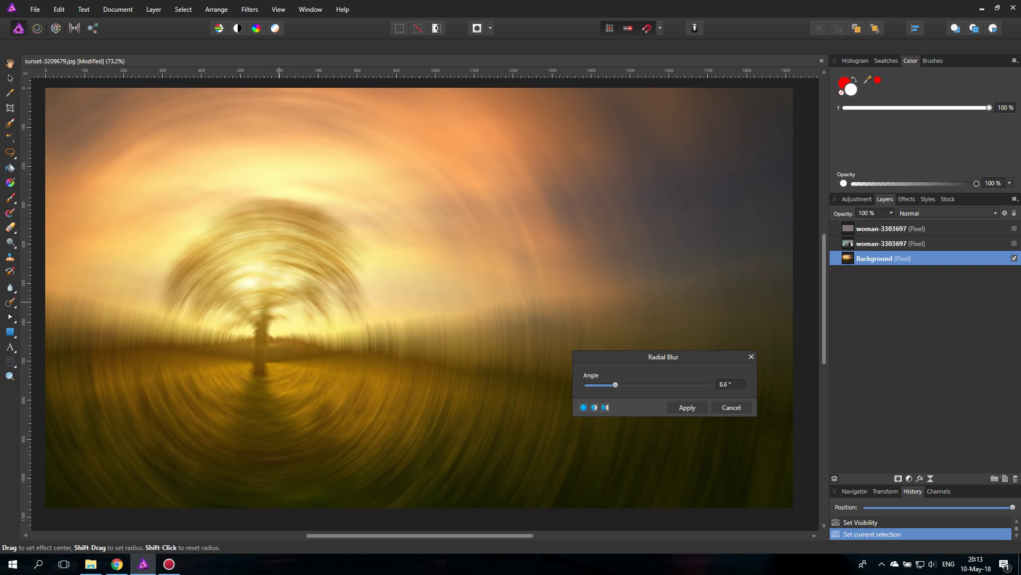
left_click(276, 361)
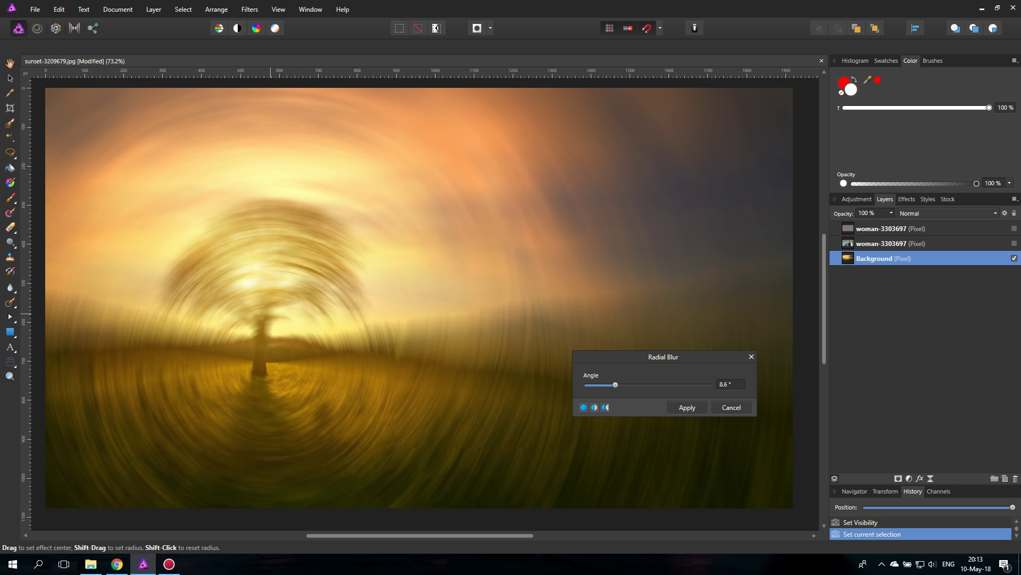
left_click(270, 301)
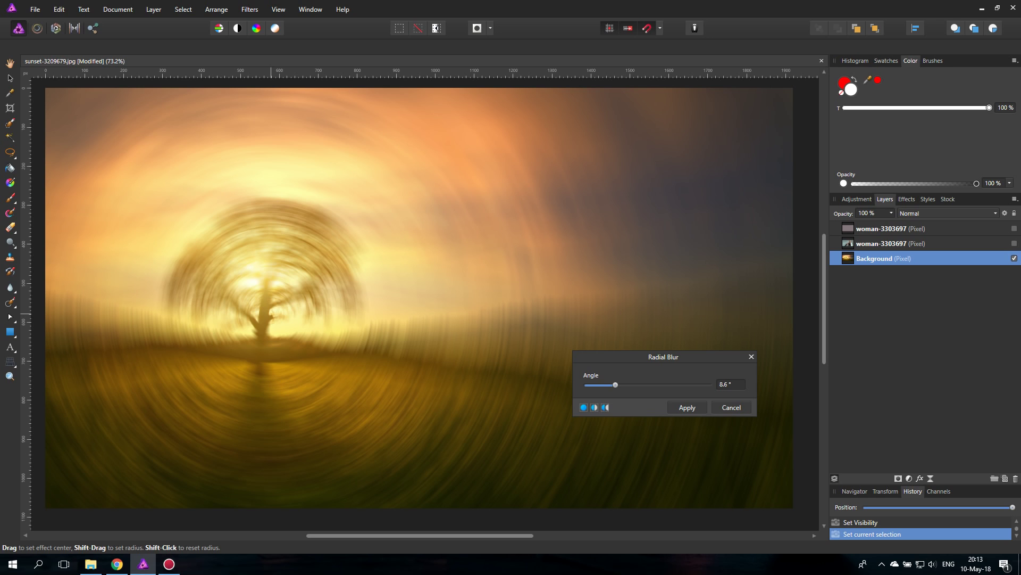
left_click(337, 347)
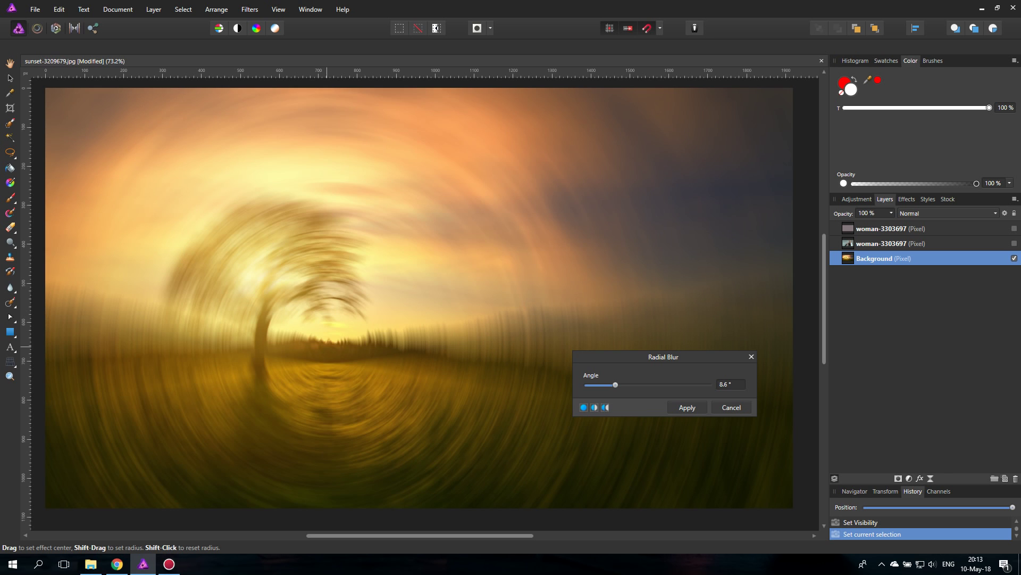
left_click(457, 347)
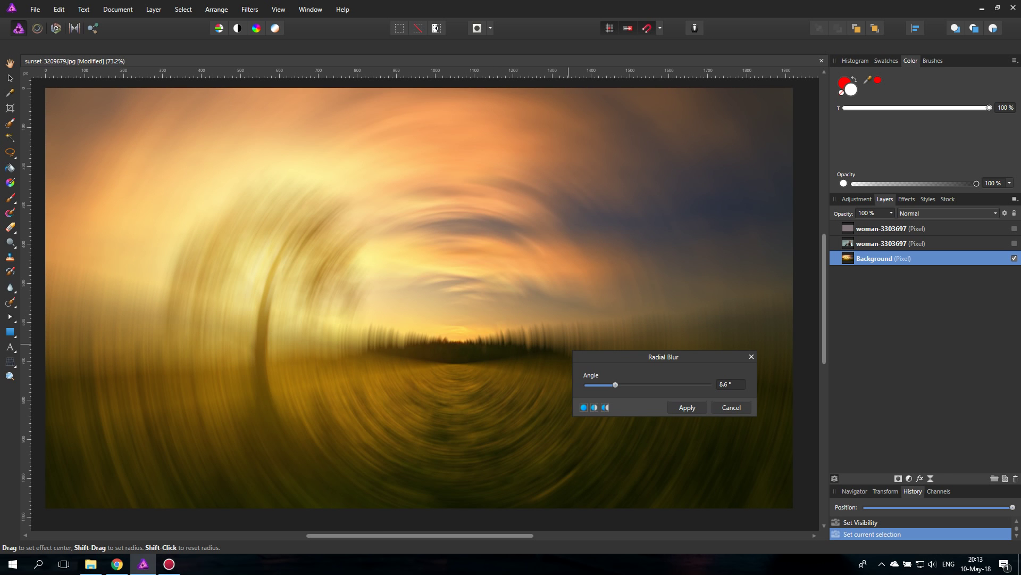
left_click(514, 343)
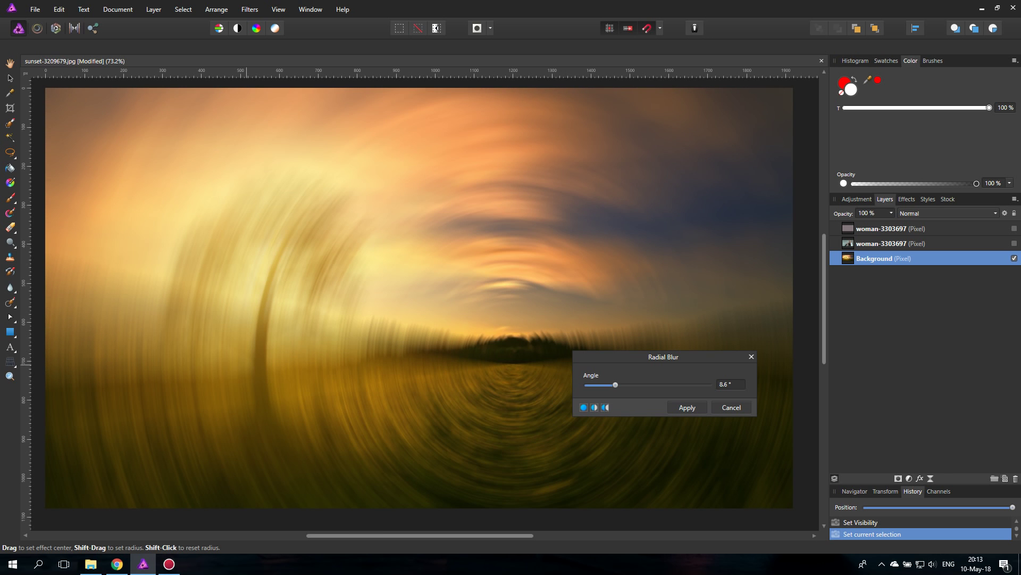
left_click(246, 266)
left_click(261, 159)
left_click(265, 274)
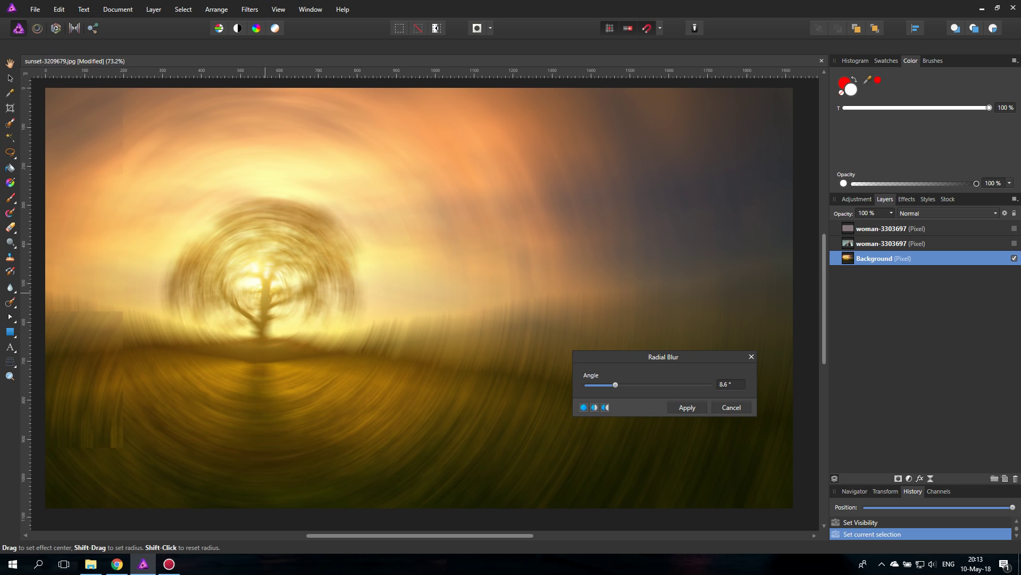
left_click(337, 242)
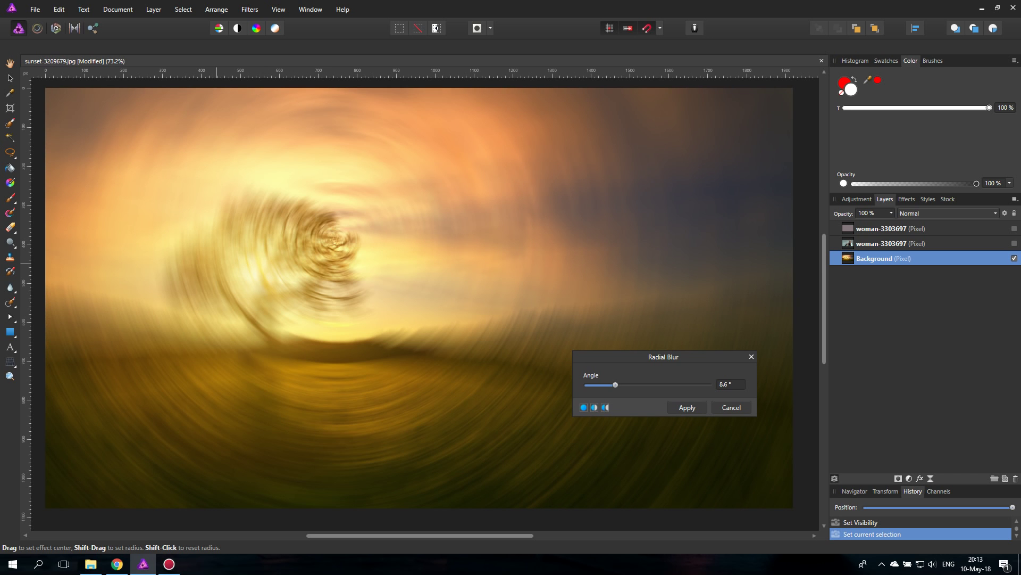
left_click(215, 260)
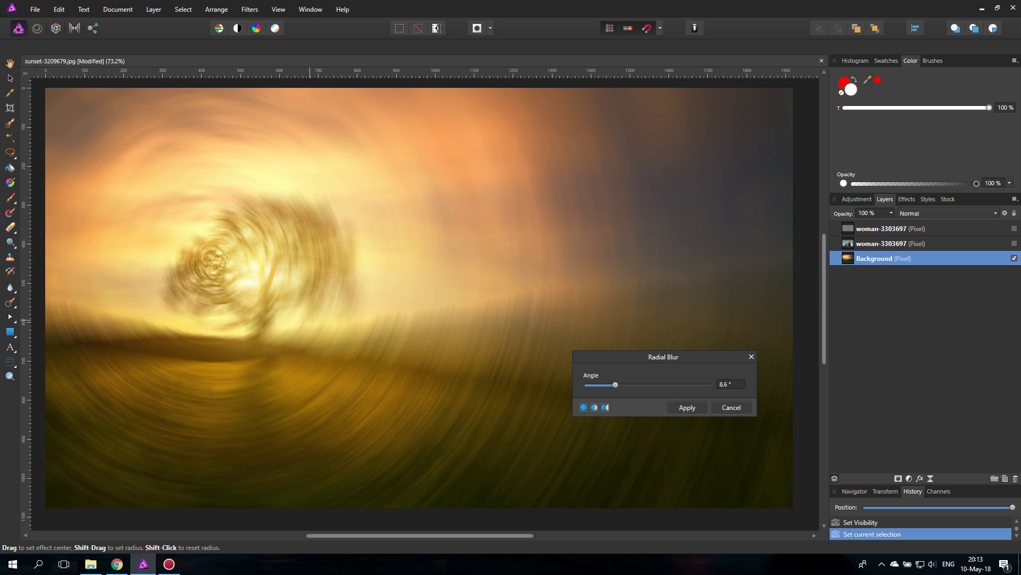
left_click(358, 336)
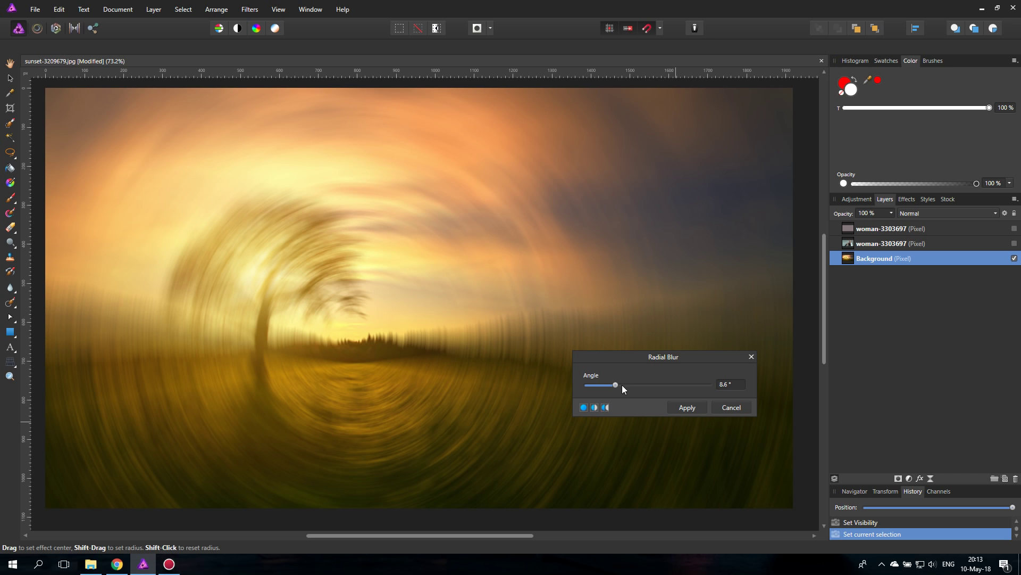
Try a Radial Blur angle of about 64.1° with its centre moved around the photo, and cancel the filter
left_click_drag(615, 387, 673, 392)
left_click_drag(319, 266, 310, 349)
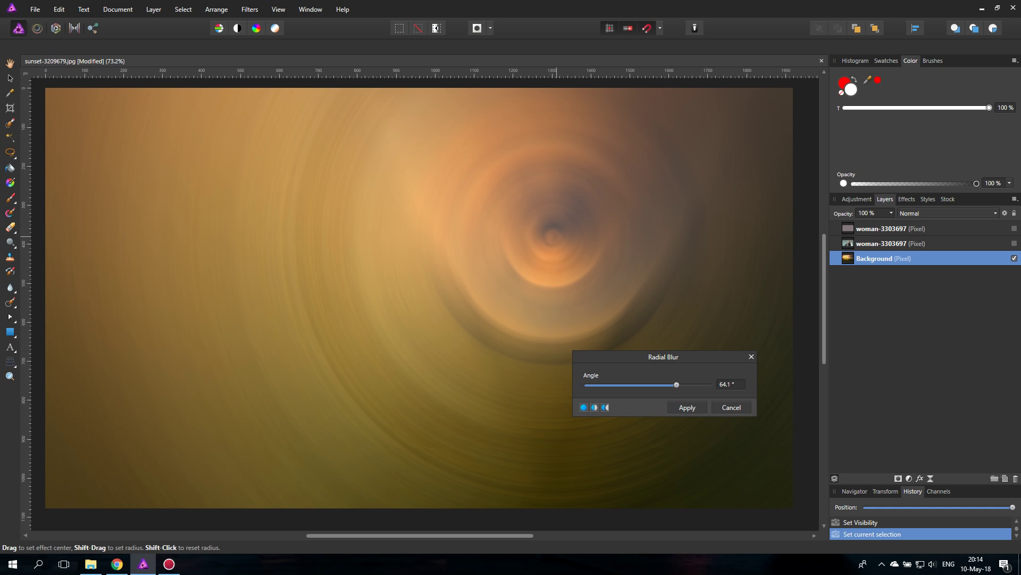
left_click_drag(473, 306, 337, 375)
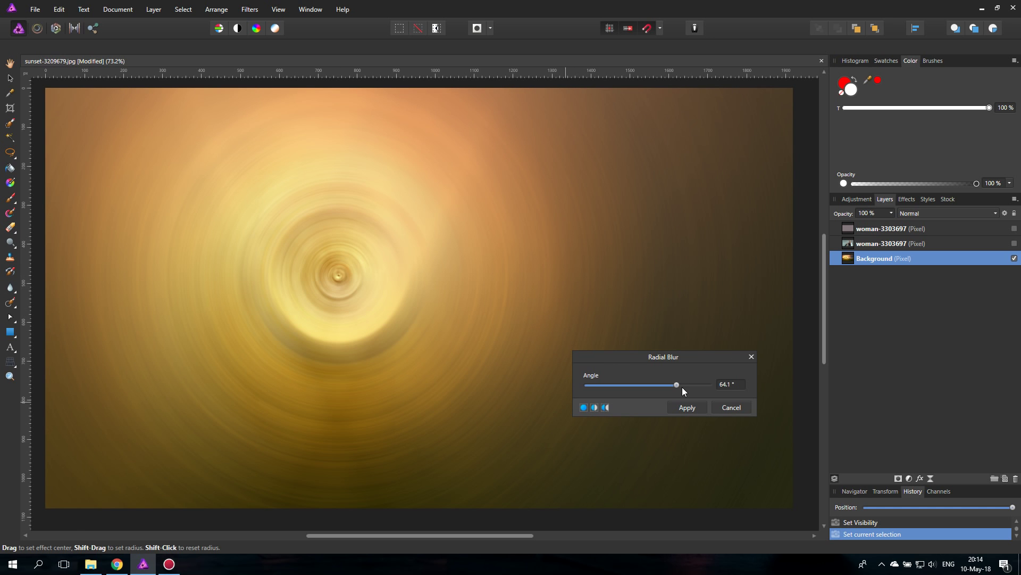
left_click(732, 406)
Start a Zoom Blur on the Background layer with a radius of about 32.1 px, its dialog moved aside and its centre on the tree trunk
left_click(249, 9)
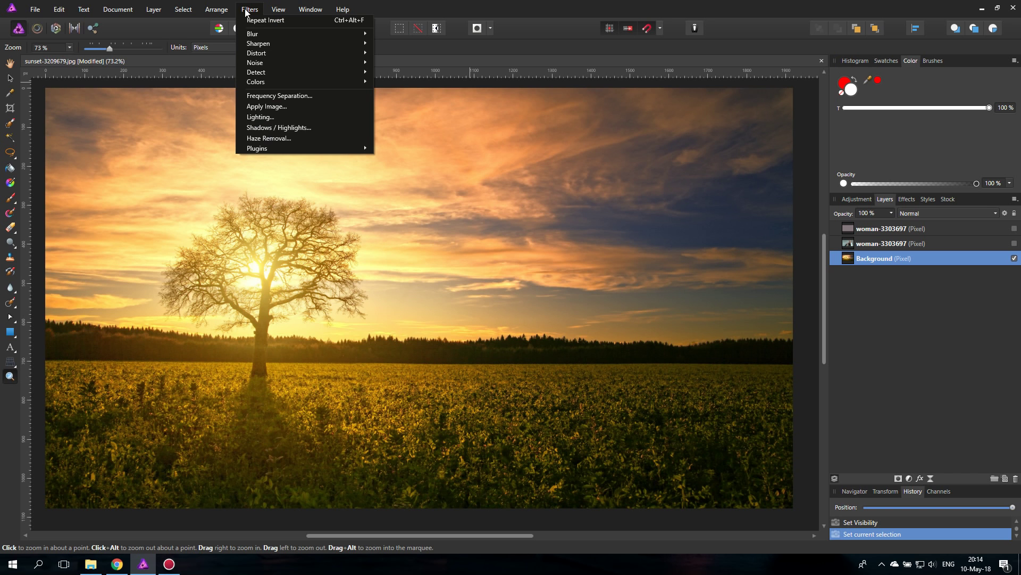
mouse_move(263, 34)
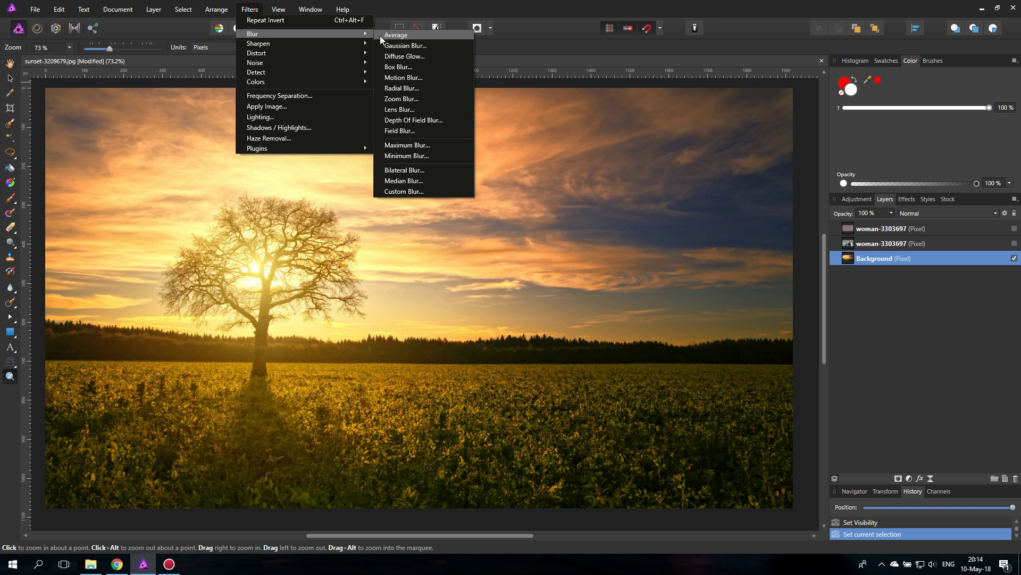
left_click(410, 99)
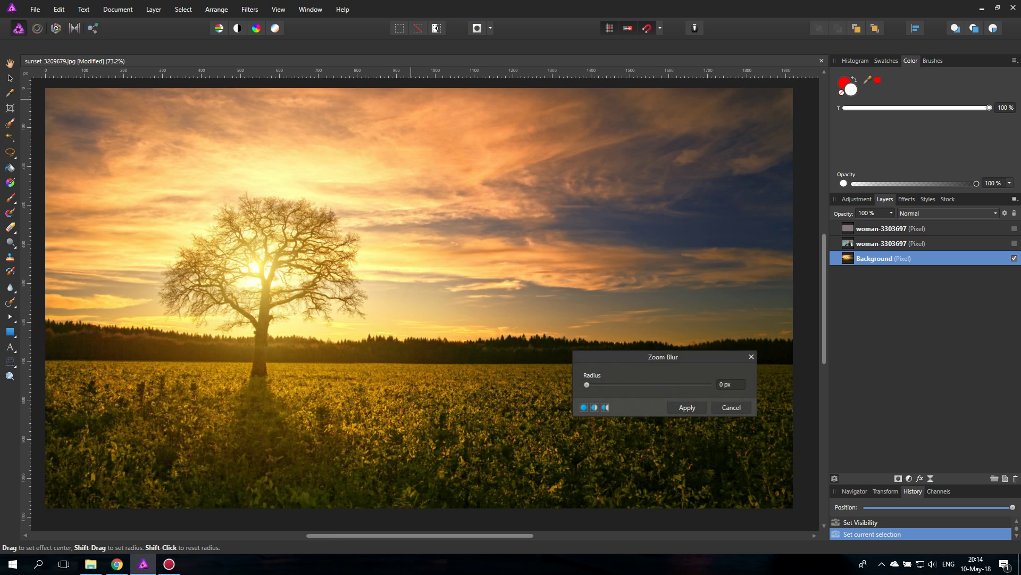
left_click_drag(592, 384, 671, 384)
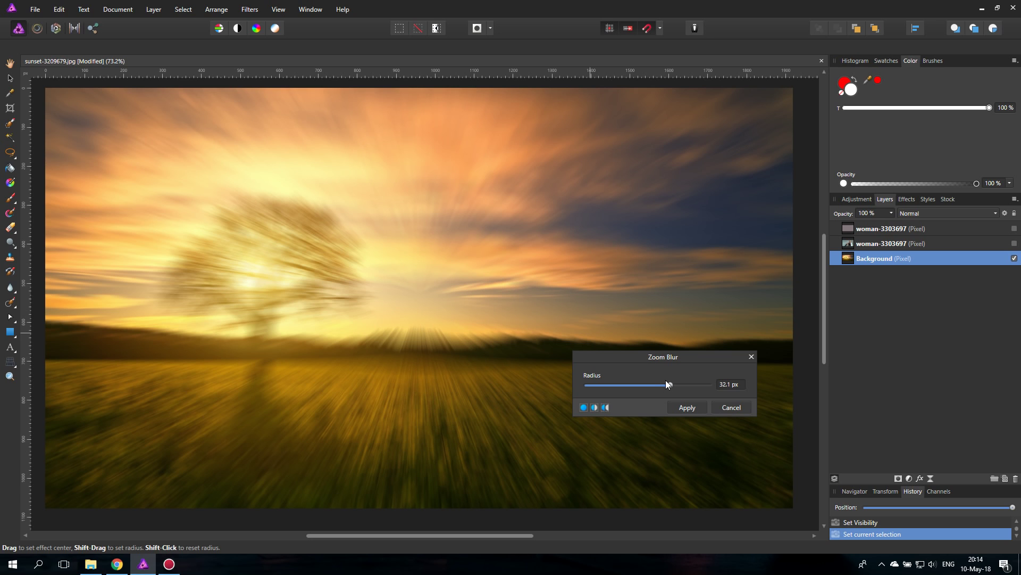
left_click_drag(638, 362, 809, 383)
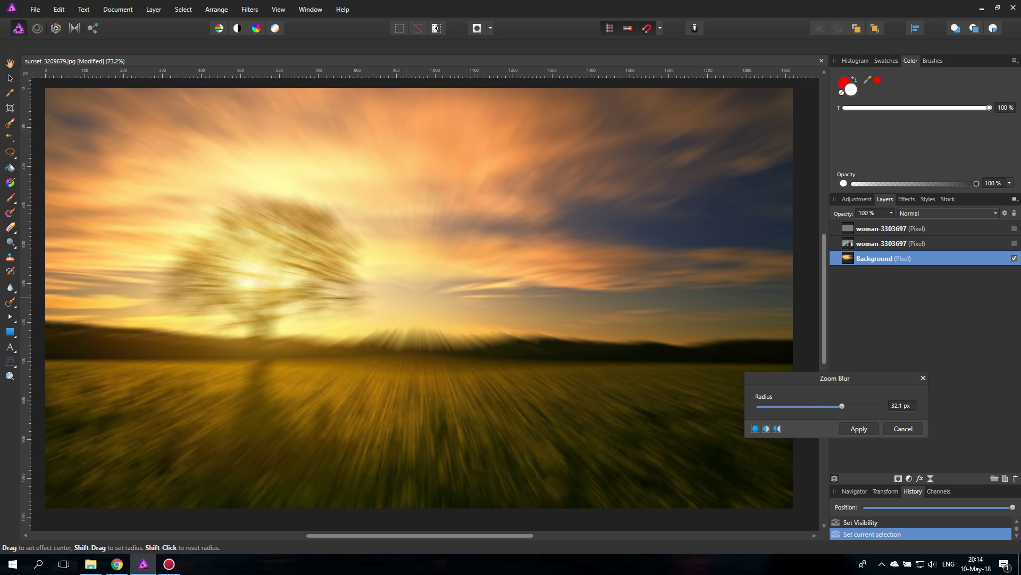
mouse_move(277, 319)
left_mouse_down()
mouse_move(256, 322)
mouse_move(264, 380)
mouse_move(575, 399)
mouse_move(415, 298)
mouse_move(389, 197)
mouse_move(260, 234)
mouse_move(272, 290)
left_mouse_up()
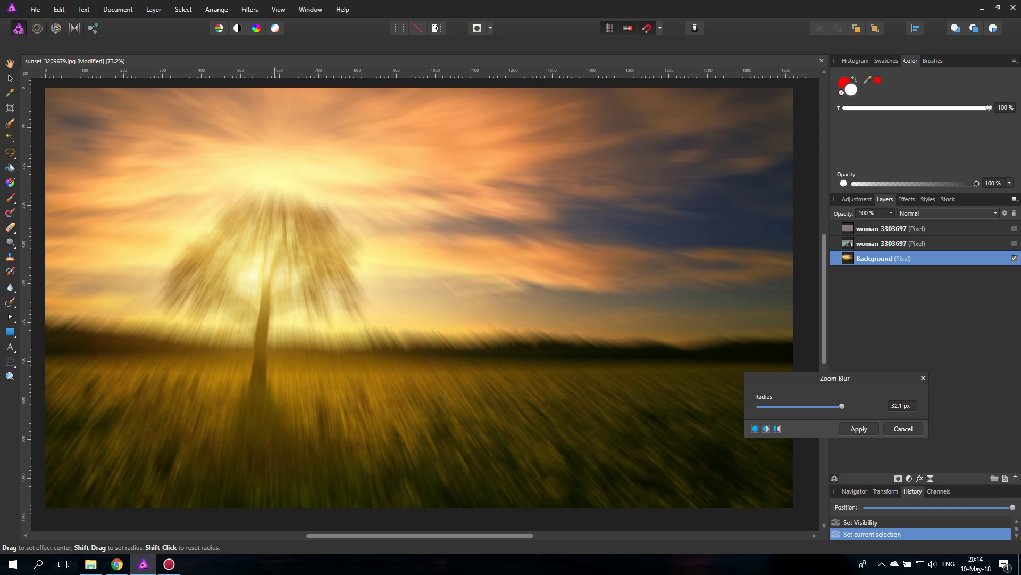
Cancel the Zoom Blur and compare the blur filters with the list of live filters
left_click(904, 429)
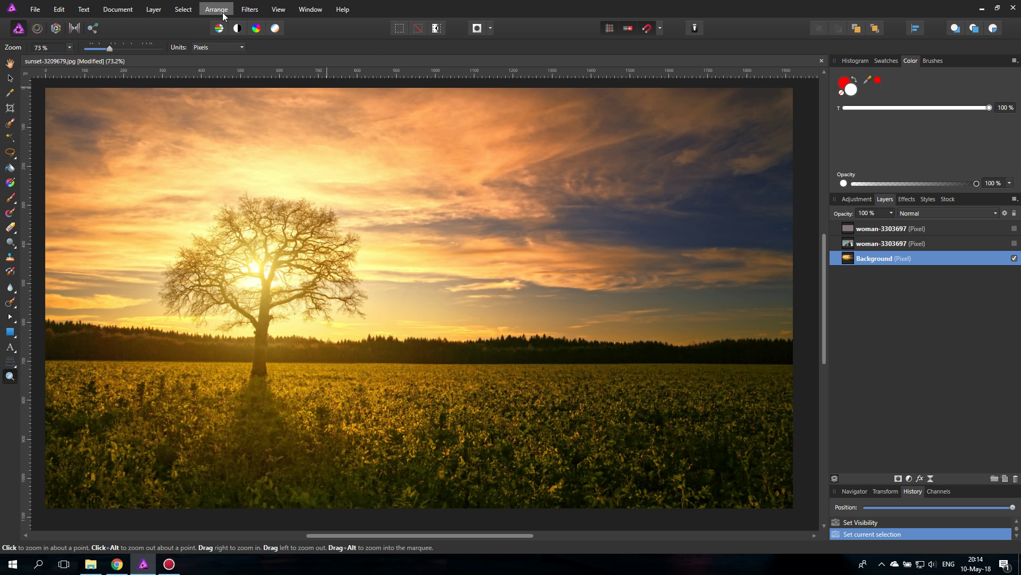
left_click(250, 9)
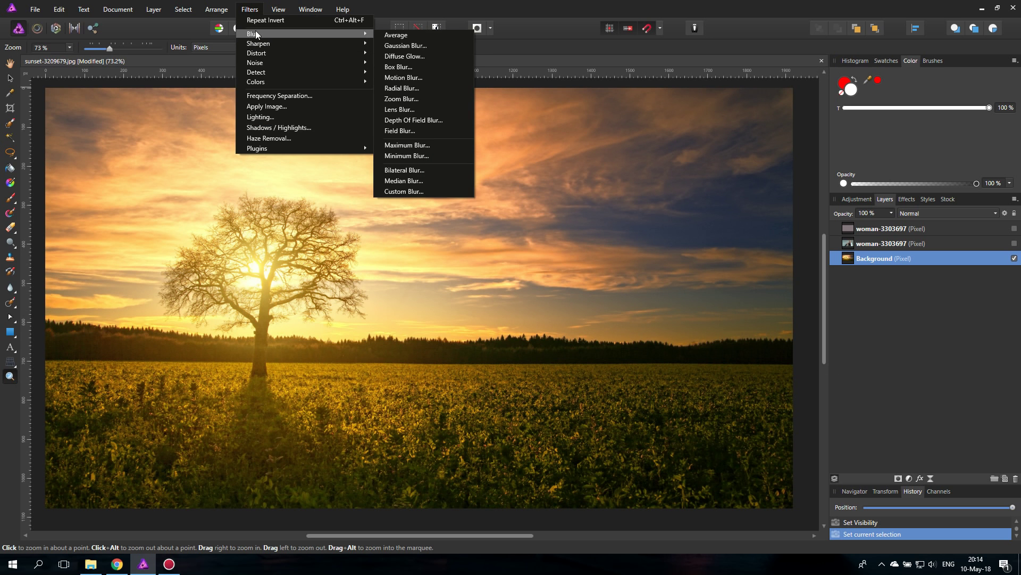
left_click(248, 9)
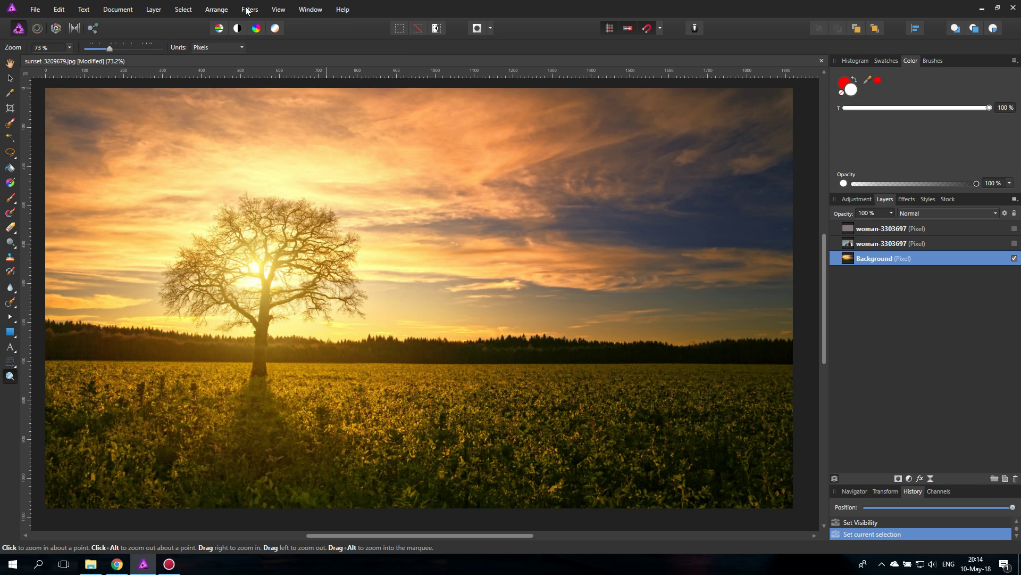
left_click(931, 478)
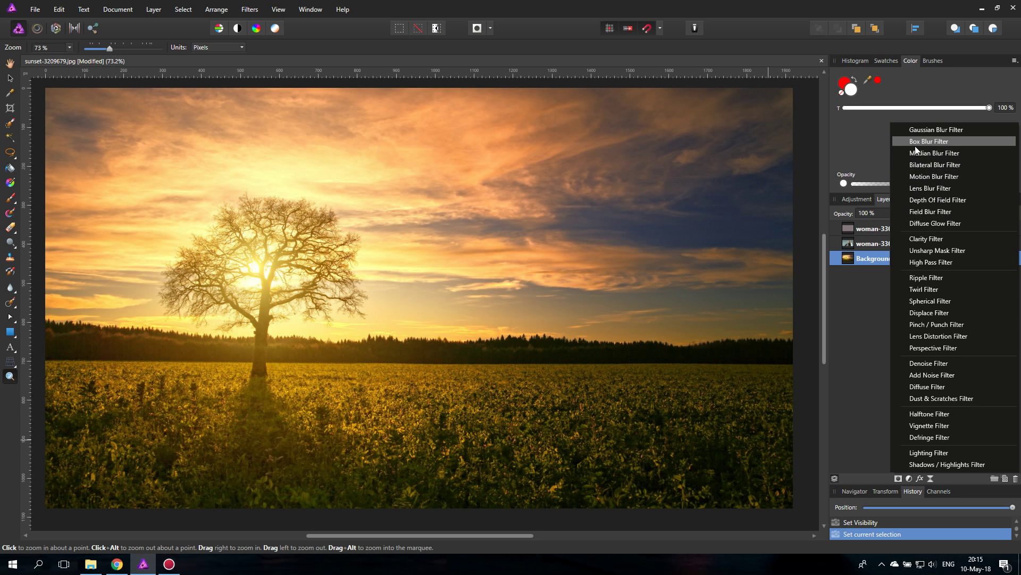
left_click(931, 479)
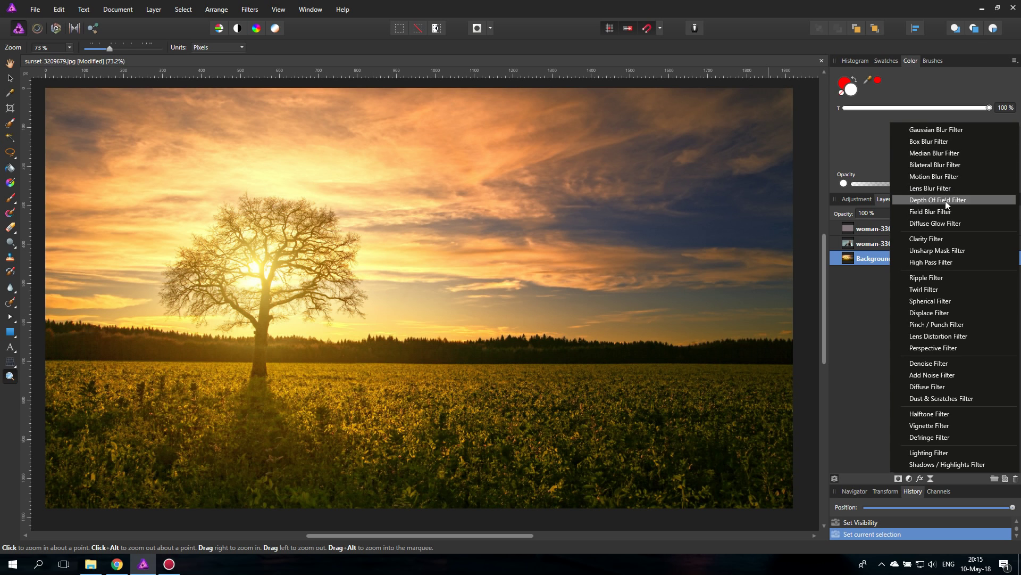
left_click(931, 479)
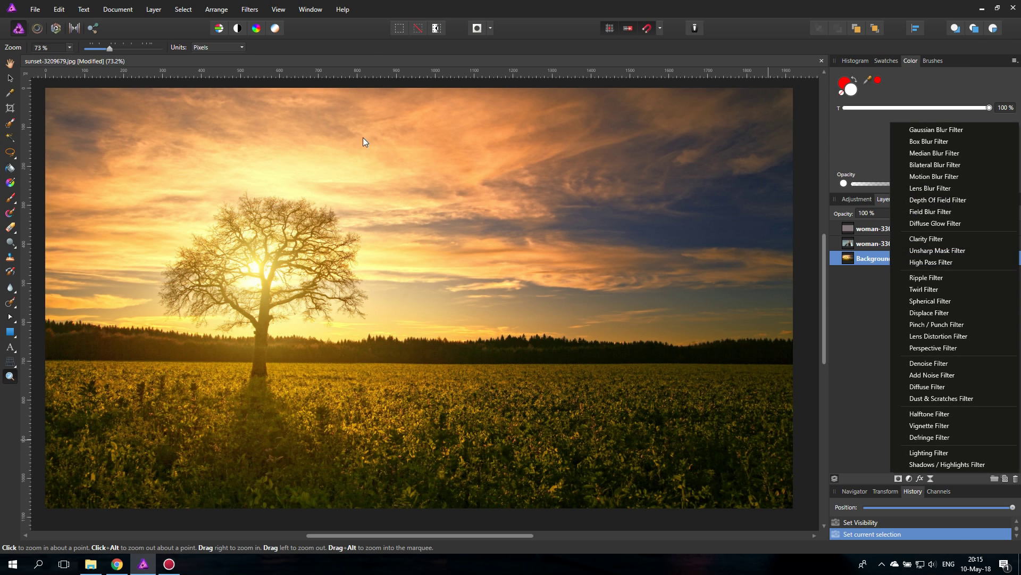
Try a Lens Blur on the Background layer with a radius of about 15.6 px and three blades, and cancel it
left_click(261, 10)
mouse_move(255, 36)
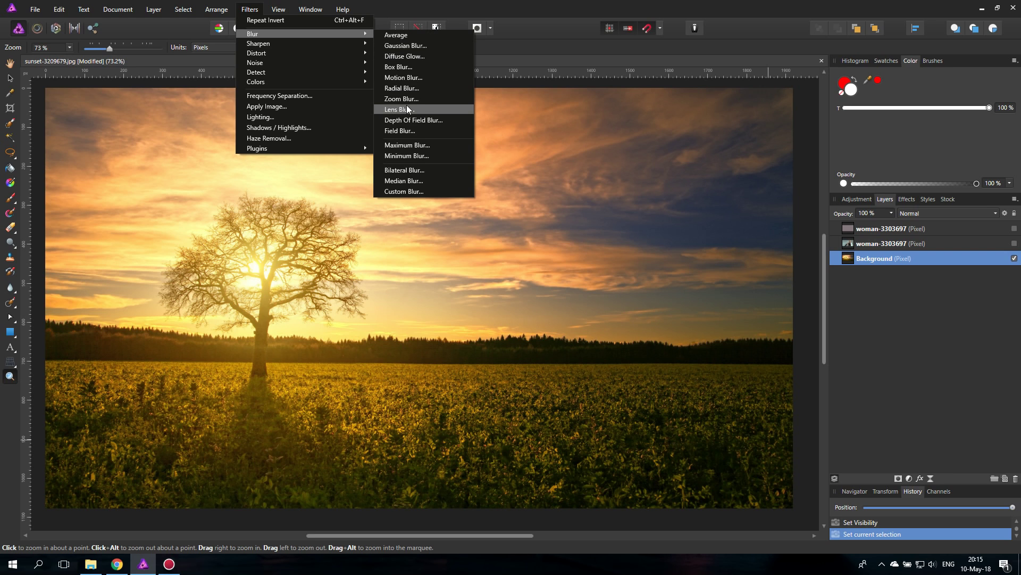
left_click(397, 110)
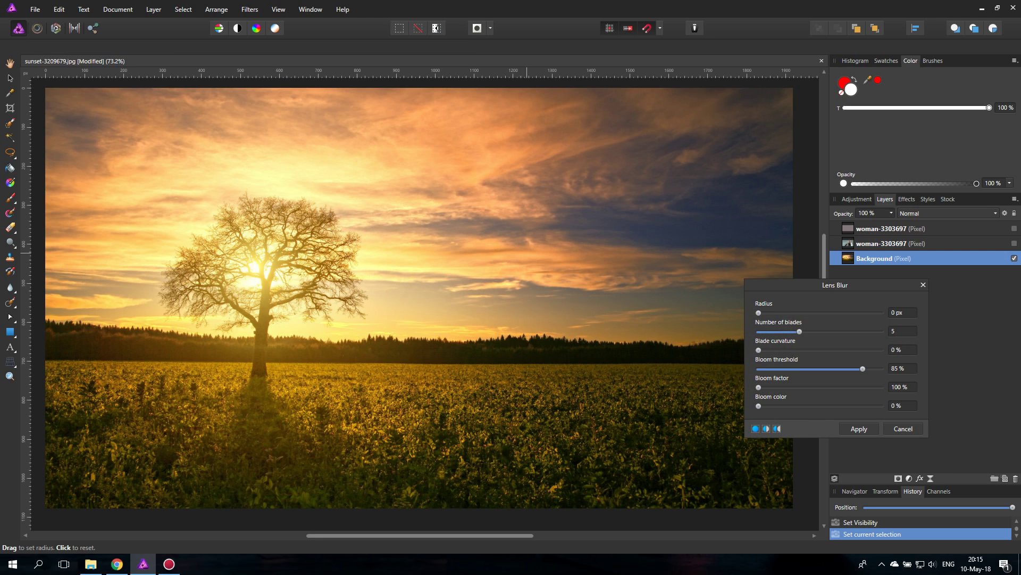
left_click_drag(783, 289, 467, 267)
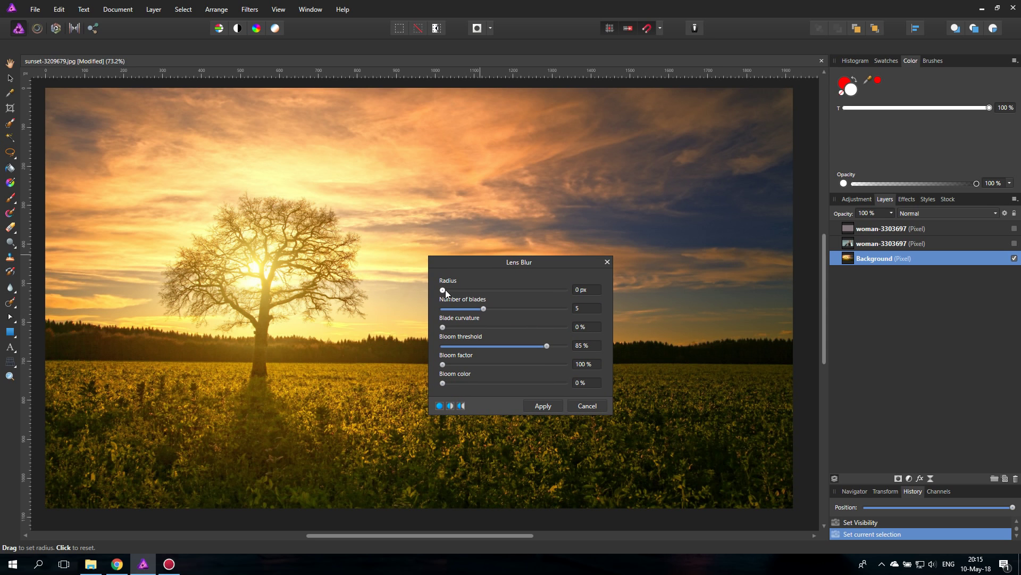
left_click_drag(444, 289, 490, 298)
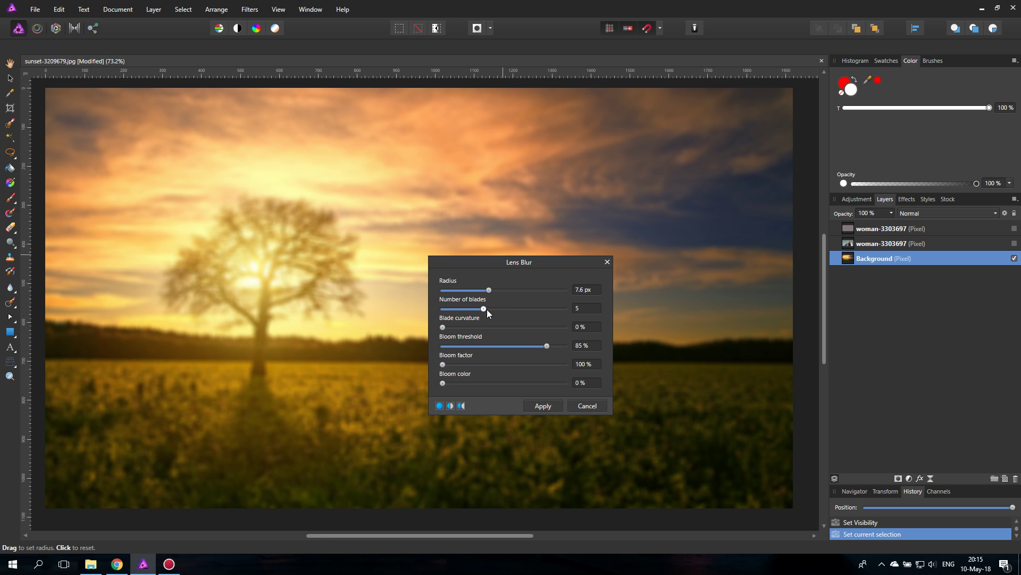
left_click_drag(489, 289, 428, 311)
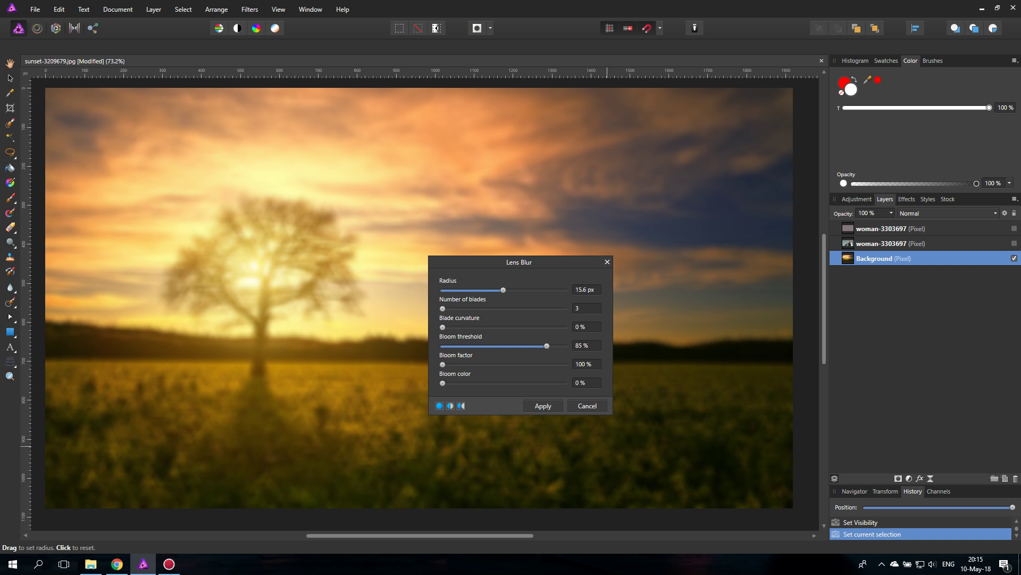
left_click(587, 406)
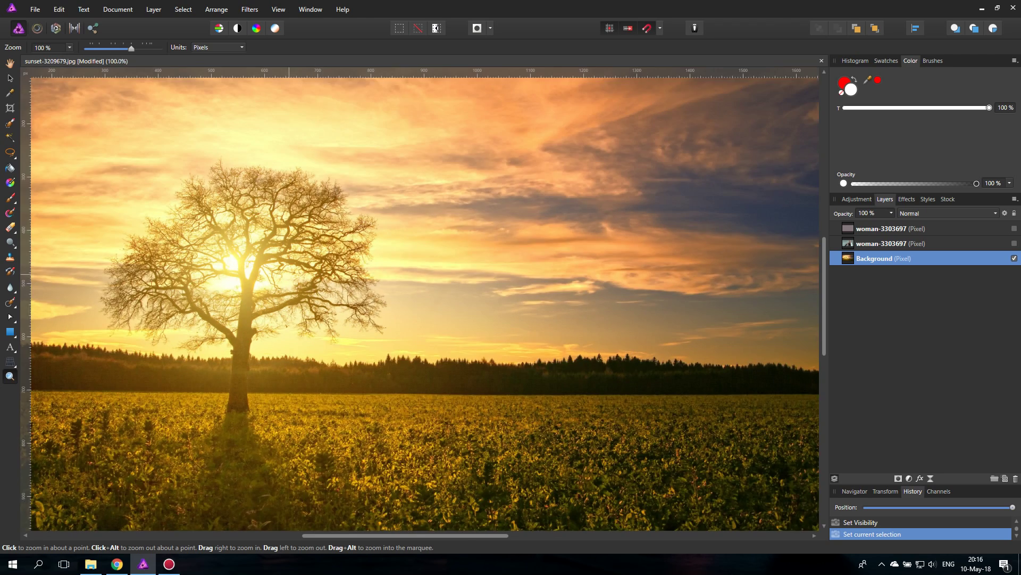
Start another Lens Blur on the Background layer at 100% zoom, with a radius of about 9.4 px and four blades
left_click(286, 275)
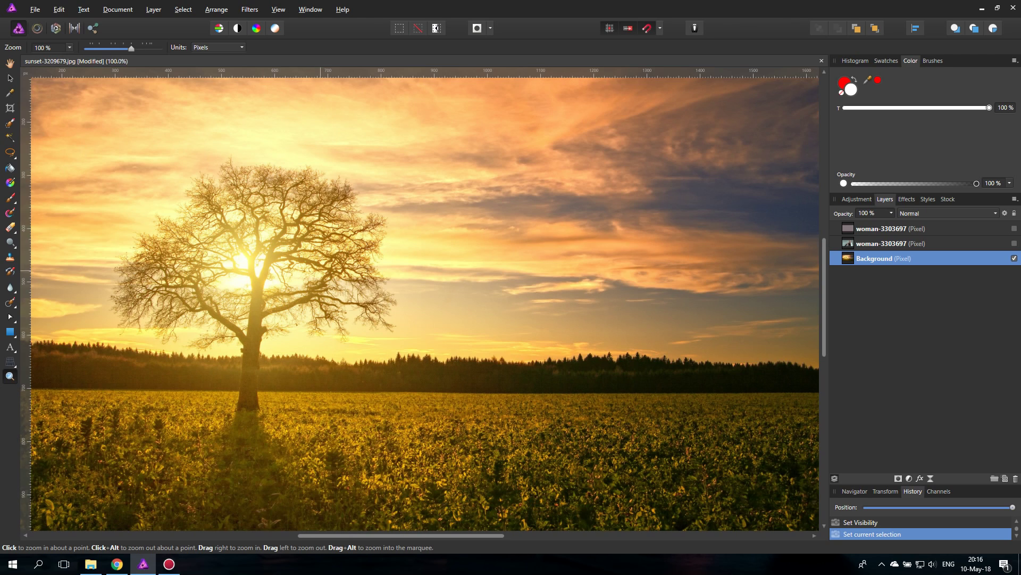
left_click(312, 270, "alt")
left_click(249, 10)
mouse_move(264, 33)
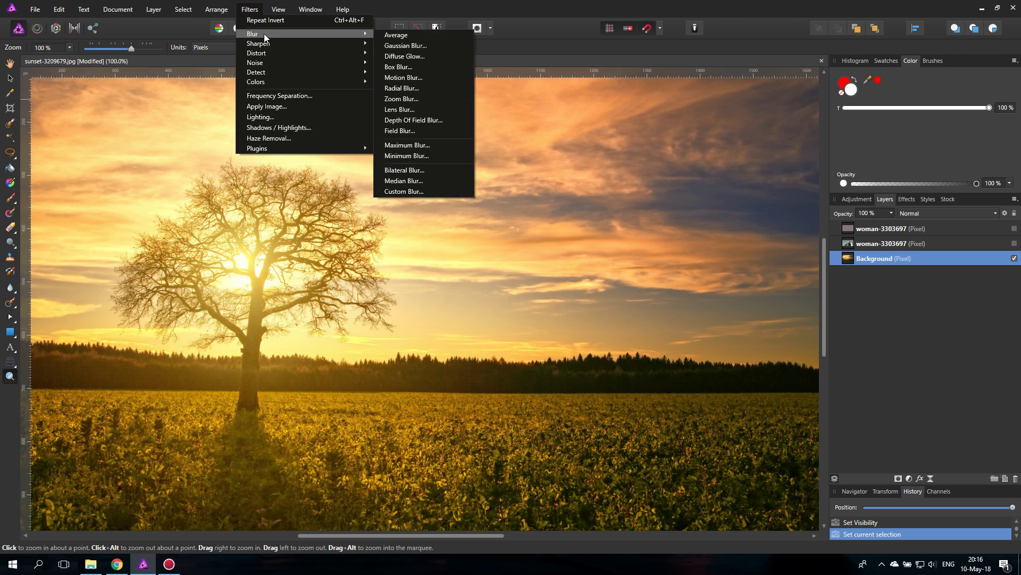
left_click(412, 109)
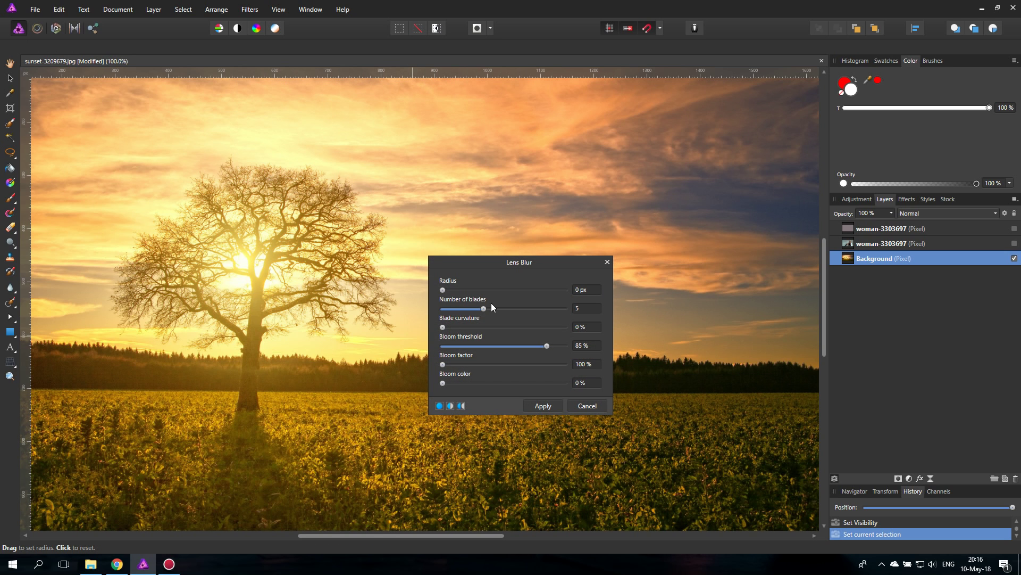
left_click_drag(448, 288, 407, 313)
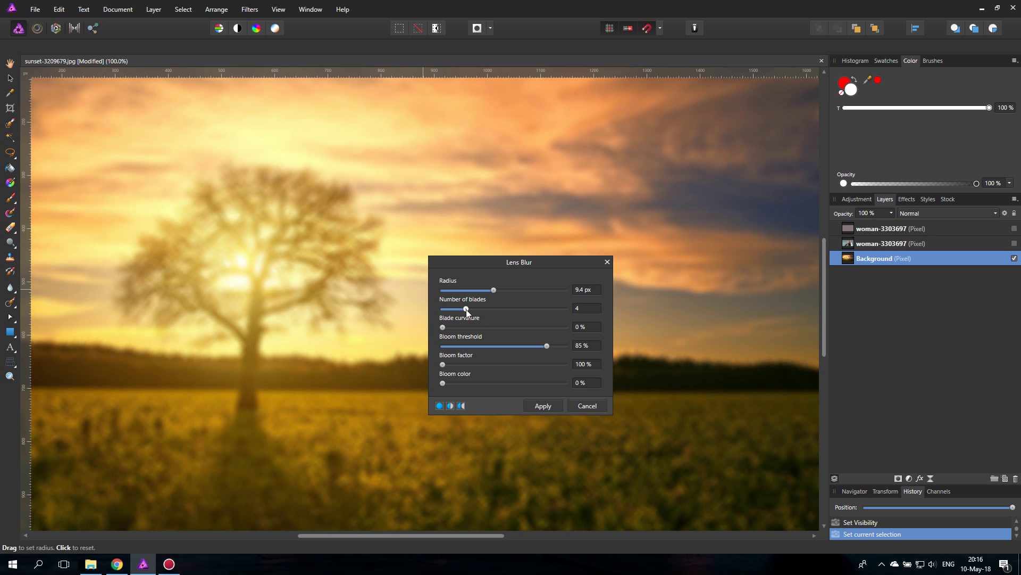
Try a Lens Blur blade curvature of about 11% and different blade counts ending at three, with the dialog moved aside
mouse_move(444, 327)
left_mouse_down()
mouse_move(476, 328)
mouse_move(441, 326)
mouse_move(467, 309)
mouse_move(461, 327)
left_mouse_up()
left_click_drag(556, 310, 482, 310)
left_click_drag(475, 311, 424, 313)
left_click_drag(472, 256, 548, 239)
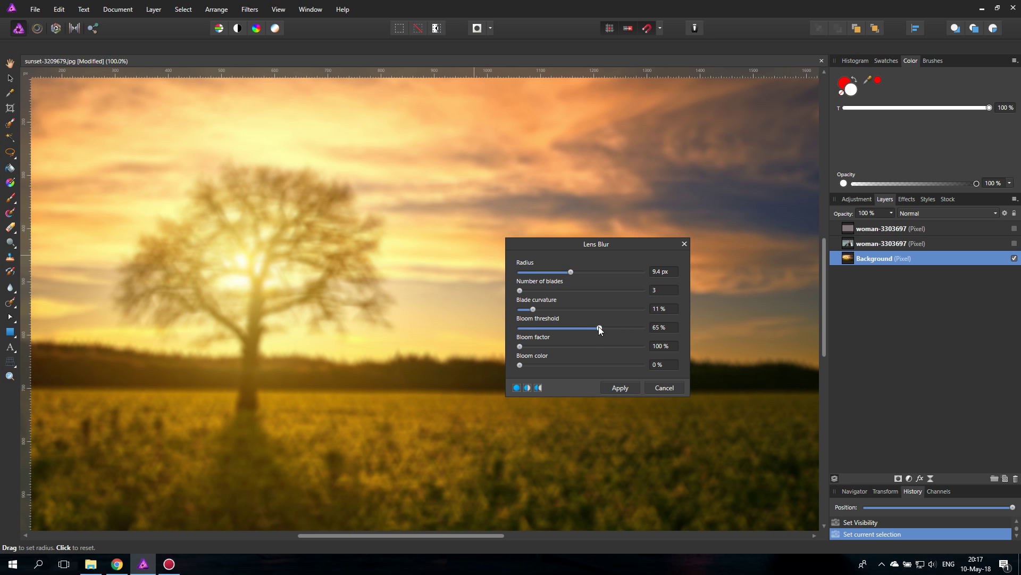
Try Lens Blur with bloom threshold 84%, bloom factor 327%, bloom color 77%, four blades and 0% curvature, and cancel it
scroll(540, 329, "up", 10)
left_click_drag(519, 346, 550, 348)
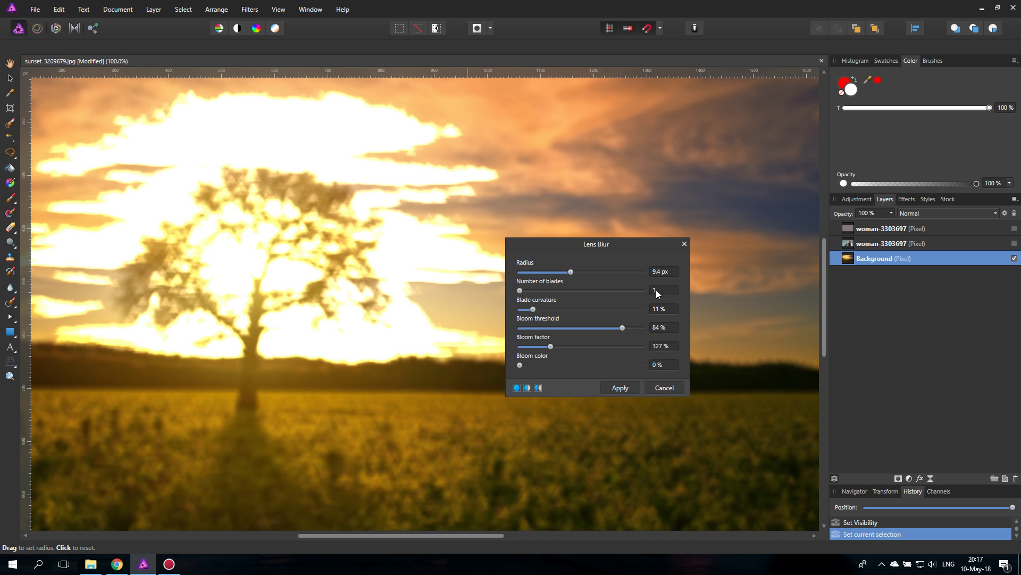
left_click_drag(524, 291, 504, 312)
left_click_drag(550, 346, 614, 366)
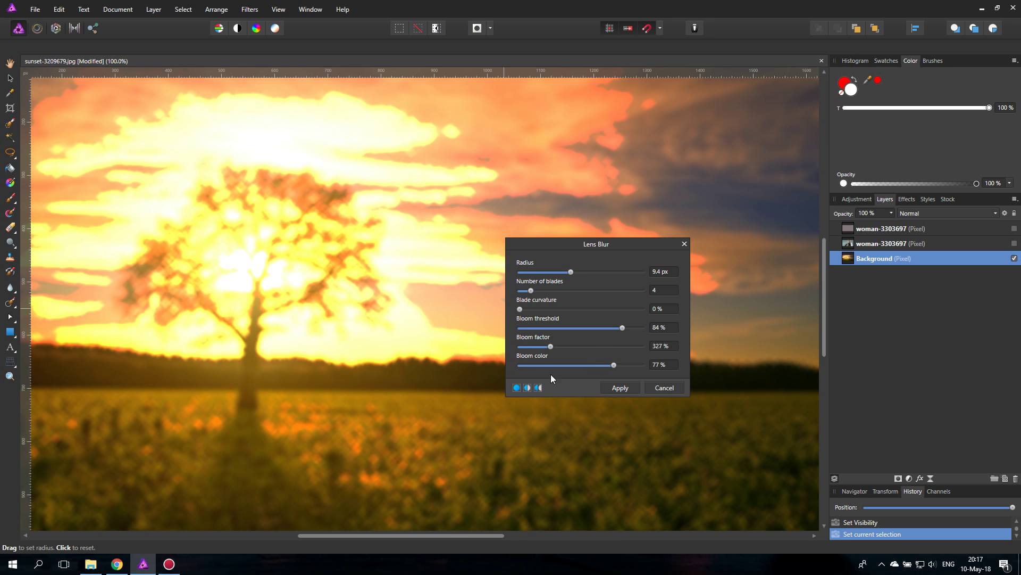
left_click(671, 388)
Change the active red colour to a bright green, about #4EF528
left_click(844, 84)
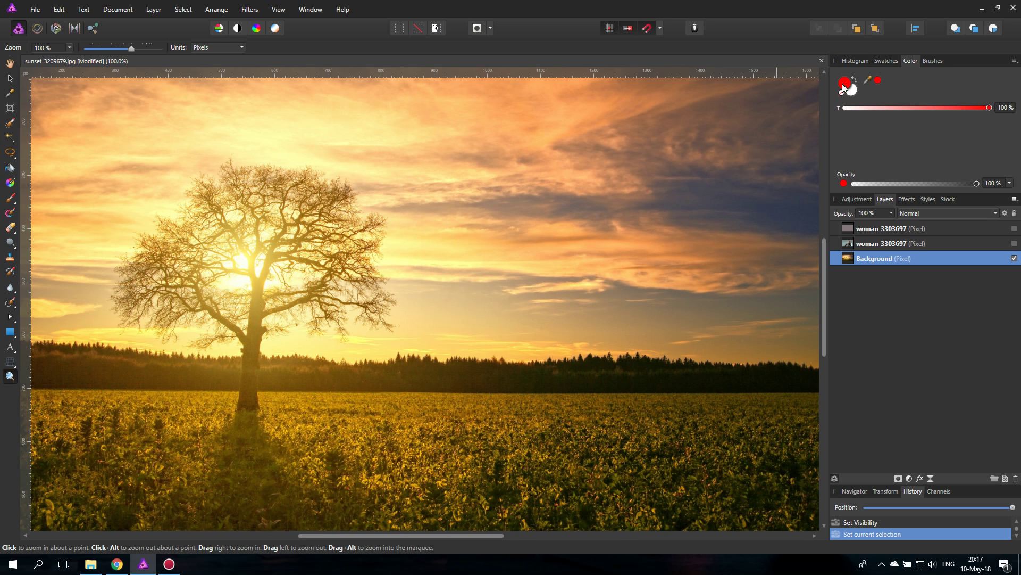
left_click(843, 85)
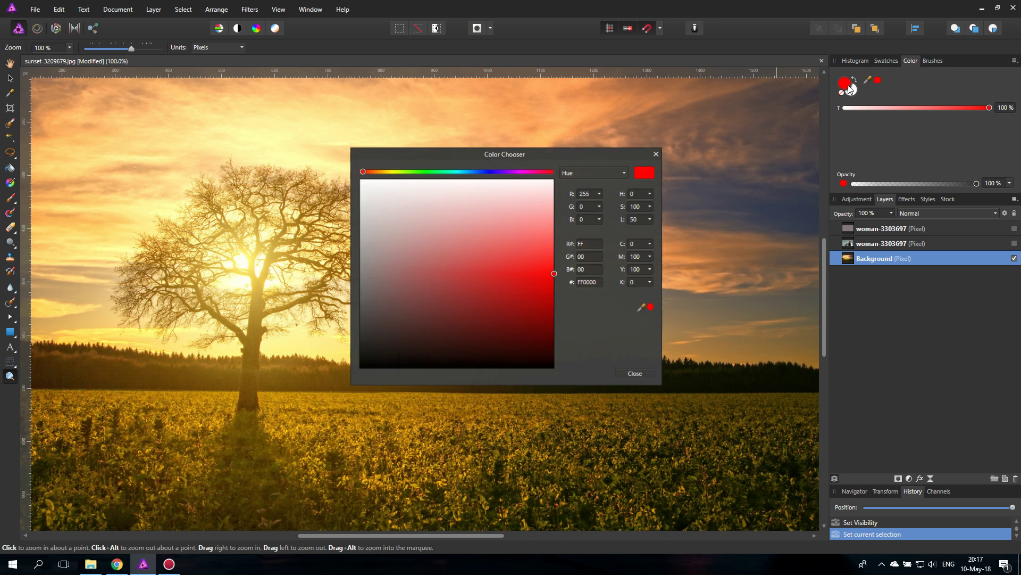
left_click(420, 172)
left_click(508, 259)
left_click_drag(508, 258, 544, 263)
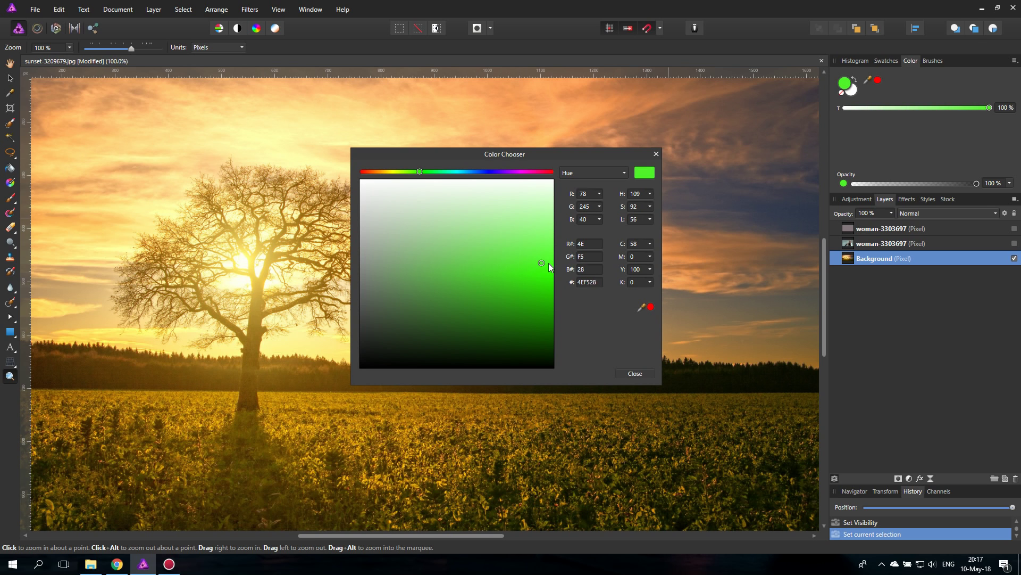
left_click(656, 154)
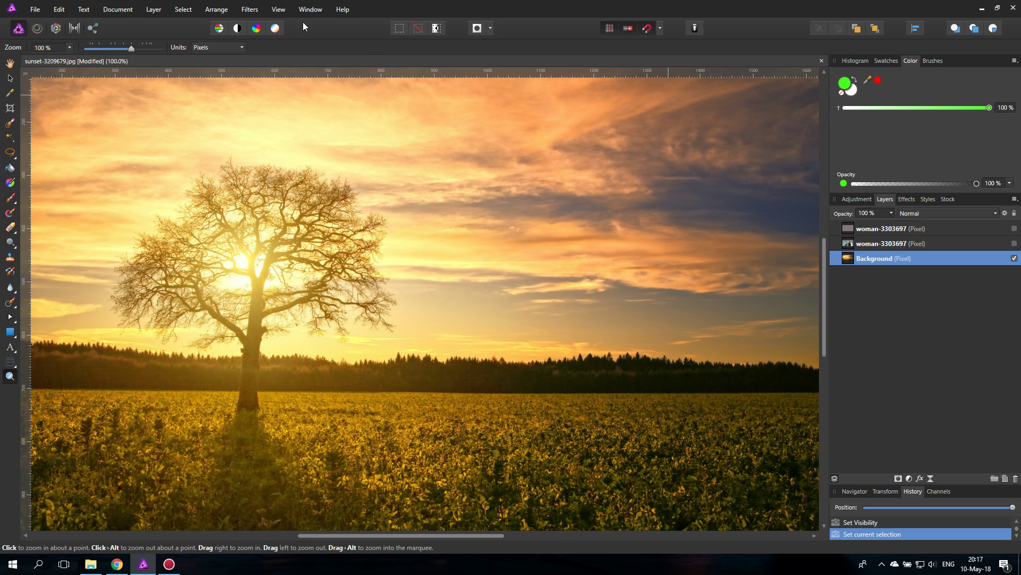
Start a Lens Blur with about 0.9 px radius, 37% bloom threshold, 511% bloom factor and 76% bloom color
left_click(249, 10)
mouse_move(261, 35)
left_click(413, 110)
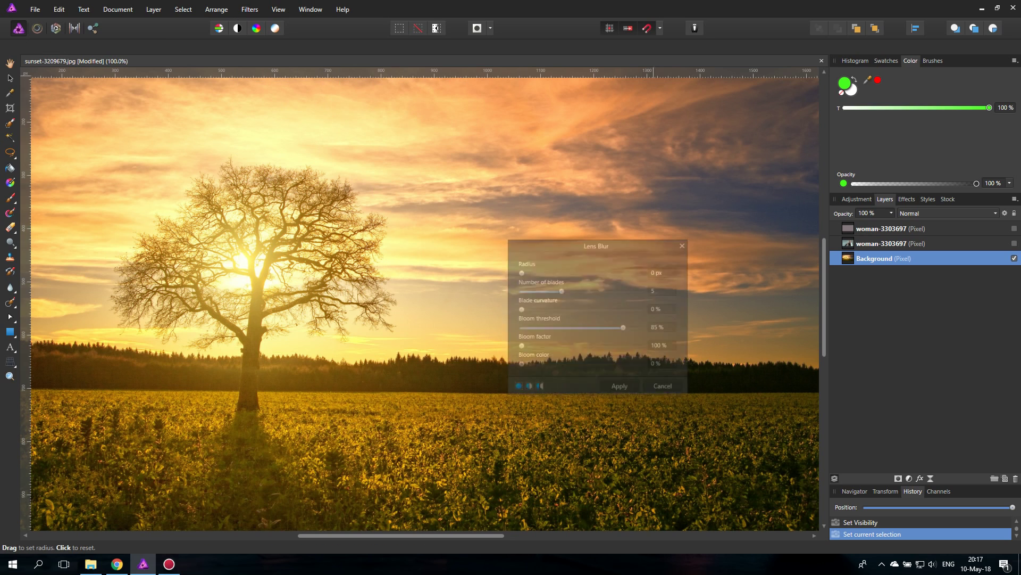
left_click_drag(559, 347, 556, 365)
left_click(597, 346)
left_click_drag(545, 328, 576, 347)
left_click_drag(522, 272, 546, 273)
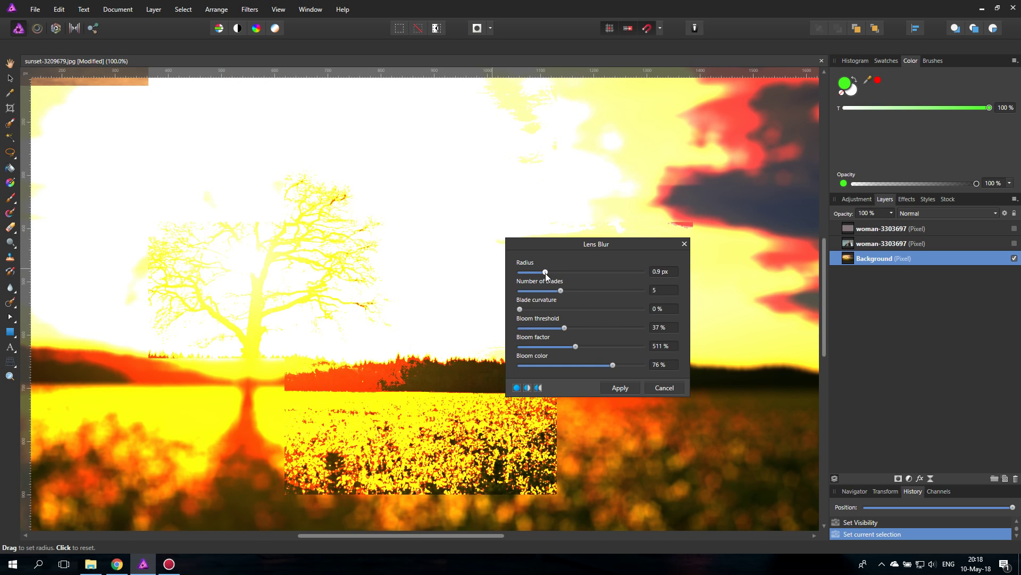
Try Lens Blur at about 0.7 px radius, 94% bloom threshold, 327% bloom factor and 10% bloom color, and cancel it
left_click_drag(564, 327, 615, 325)
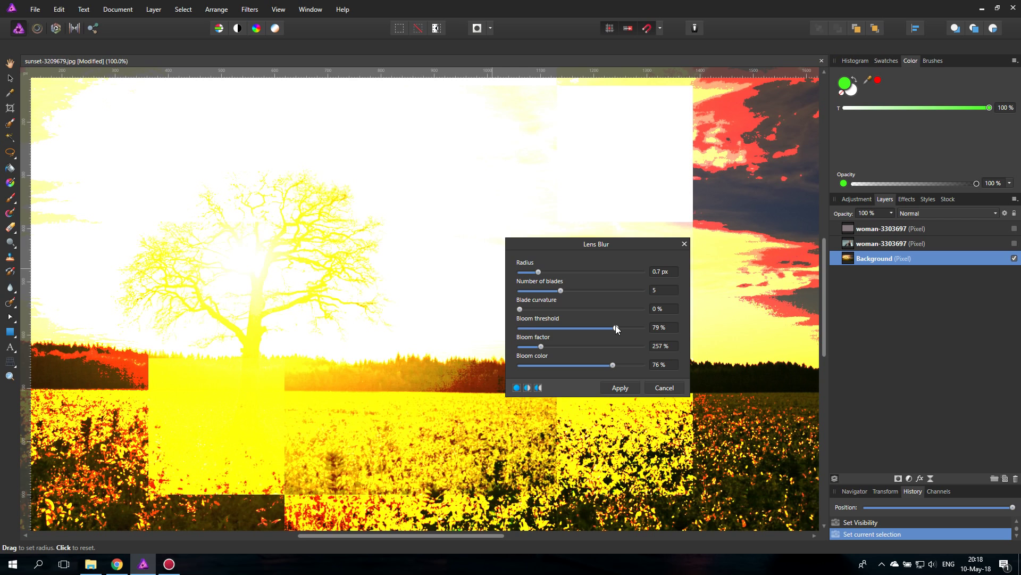
left_click_drag(613, 366, 535, 347)
left_click_drag(617, 328, 635, 328)
mouse_move(534, 346)
left_mouse_down()
mouse_move(550, 346)
mouse_move(557, 367)
mouse_move(532, 366)
left_mouse_up()
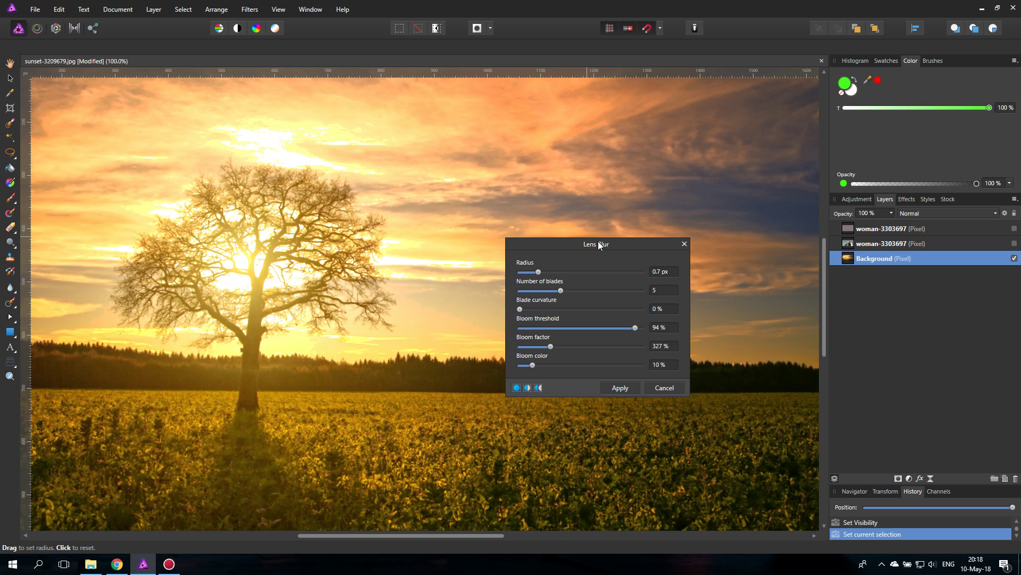
left_click(665, 388)
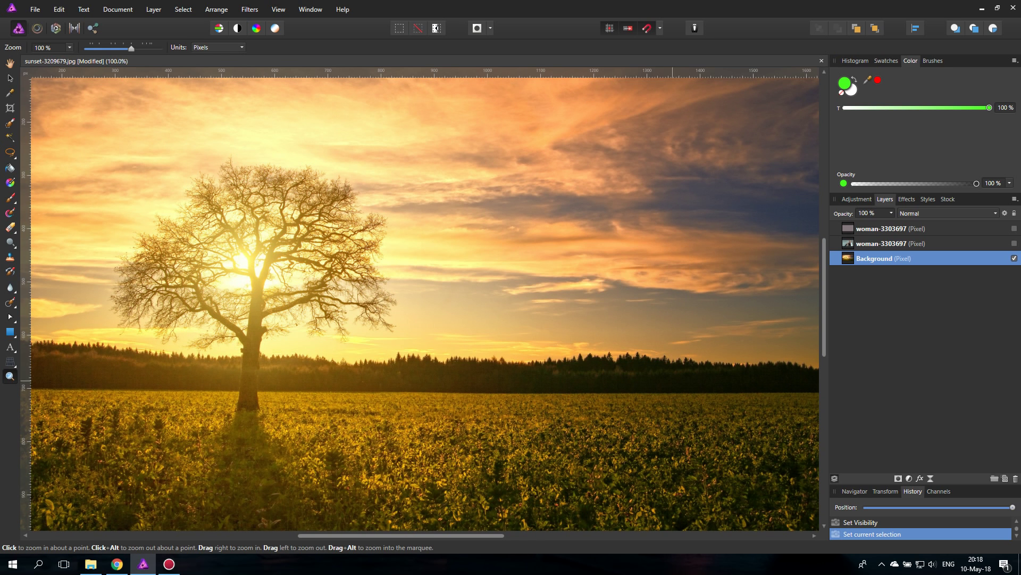
Start an elliptical Depth of Field Blur on the Background layer, centred near the tree, with a radius of about 25.9 px
scroll(291, 286, "down", 2)
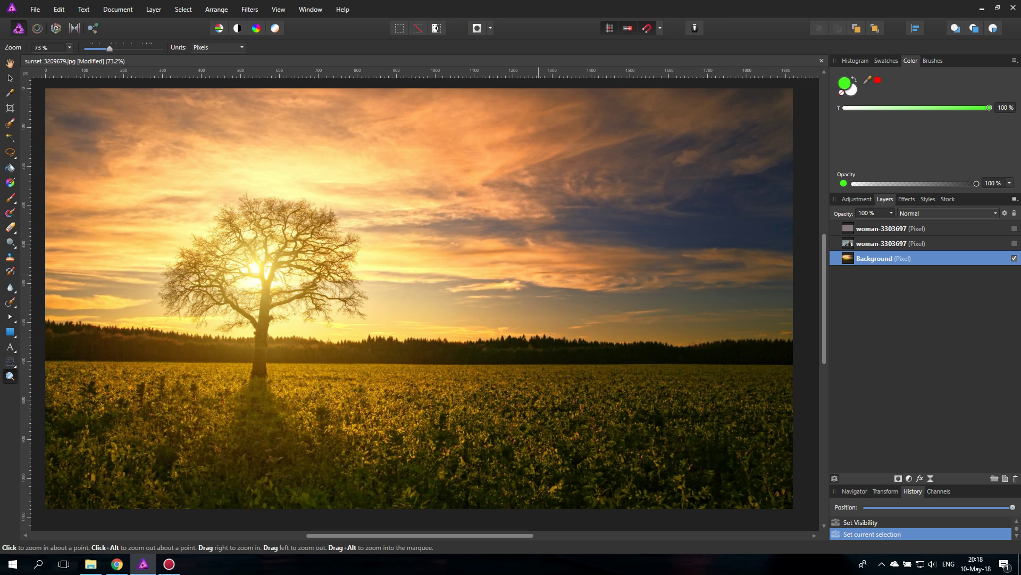
left_click(249, 9)
mouse_move(263, 32)
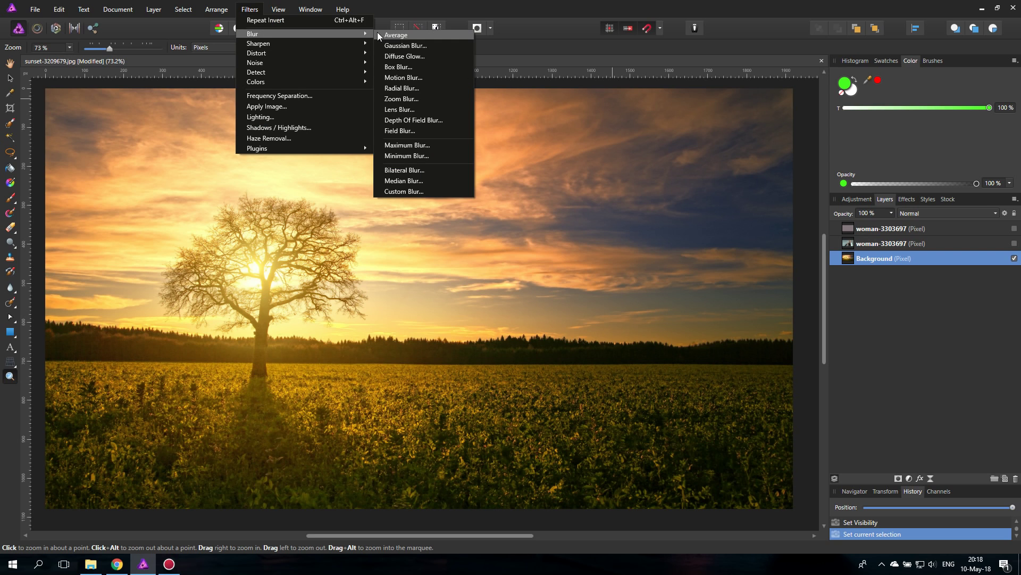
left_click(418, 121)
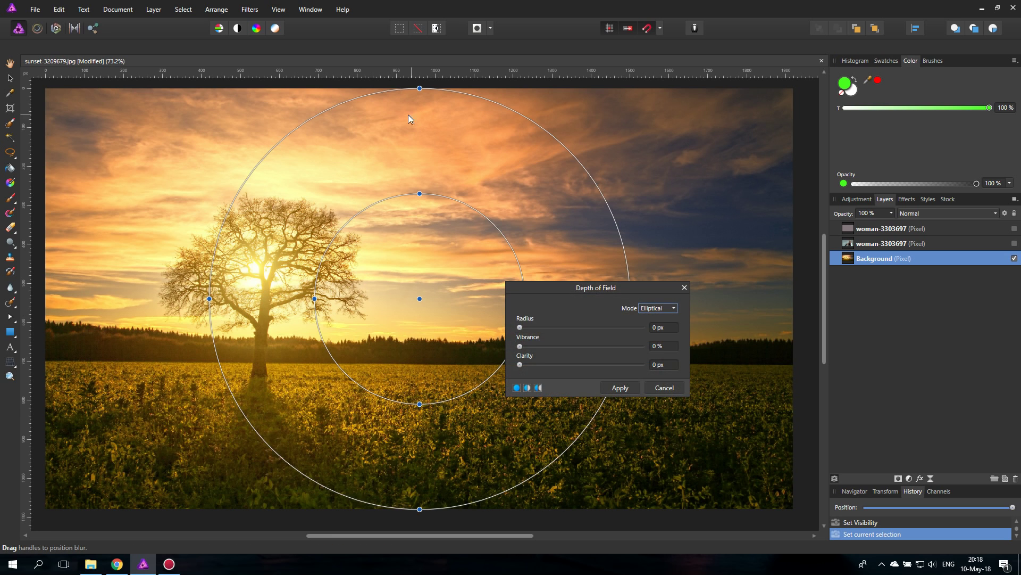
left_click_drag(420, 300, 318, 296)
left_click_drag(538, 286, 642, 254)
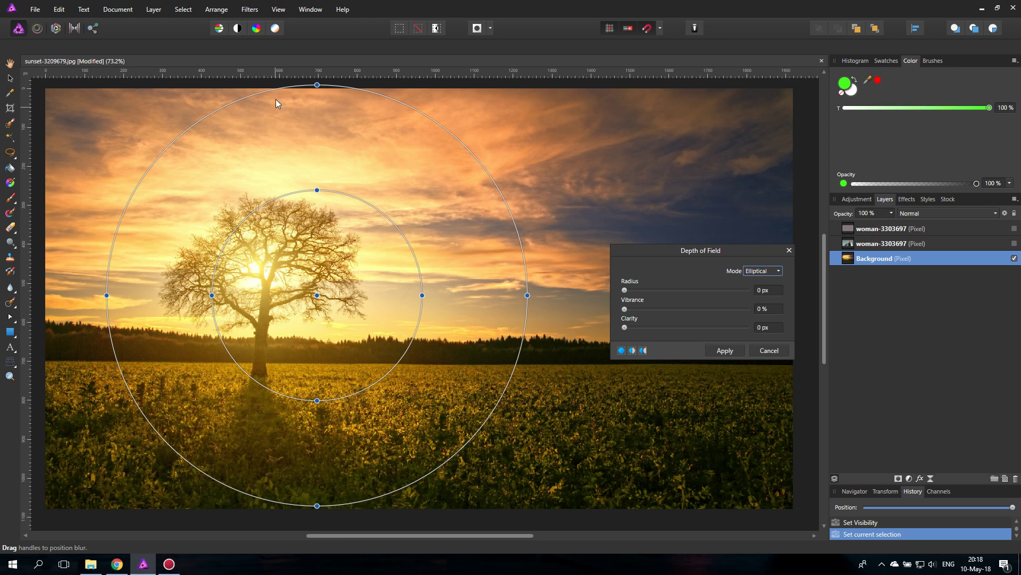
left_click(626, 291)
left_click_drag(626, 291, 700, 289)
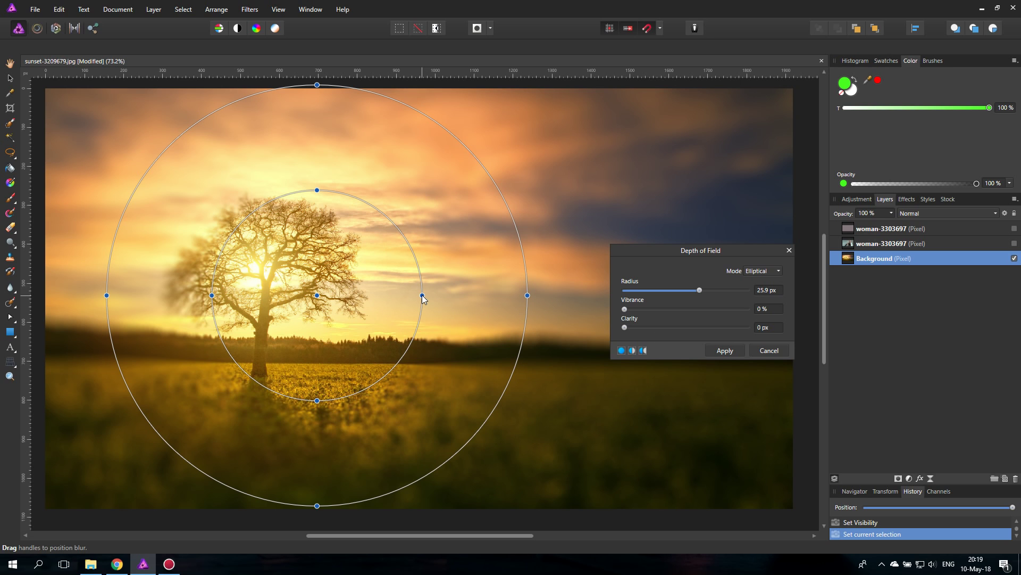
Shrink the inner focus ellipse around the tree's branches, widen the outer ellipse horizontally, and move the Depth of Field dialog off the photo
left_click_drag(422, 295, 345, 298)
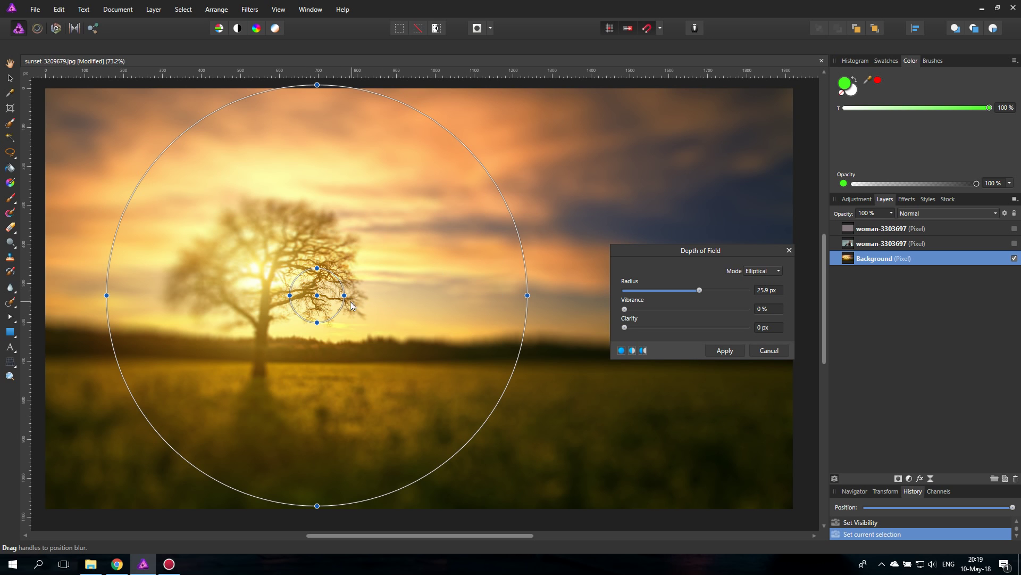
left_click_drag(527, 295, 734, 302)
left_click_drag(672, 261, 926, 261)
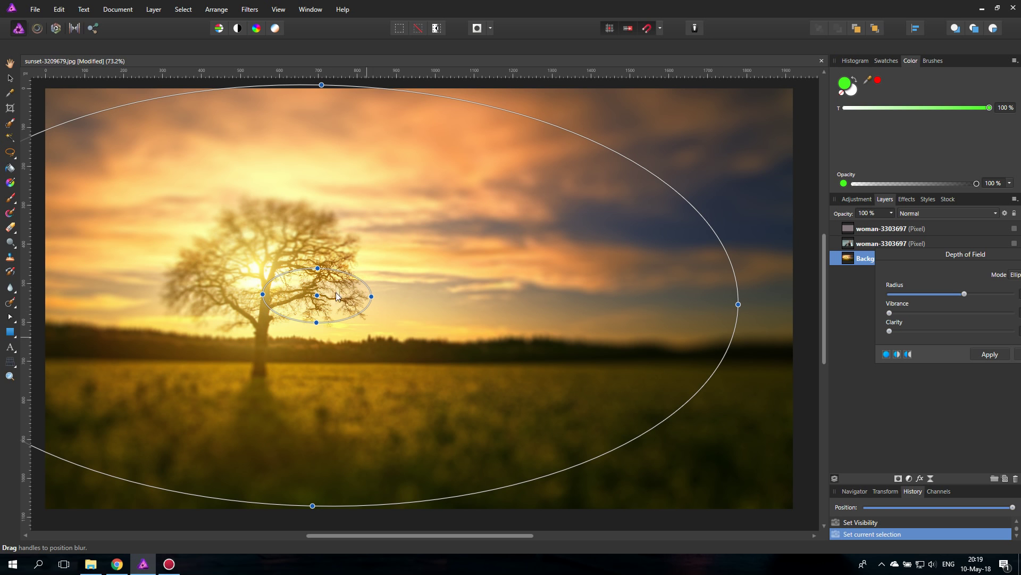
Narrow the outer Depth of Field ellipse to a near circle around the tree and enlarge the inner focus ellipse over the trunk and right-hand branches
mouse_move(318, 274)
left_mouse_down()
mouse_move(318, 235)
mouse_move(320, 265)
mouse_move(367, 297)
mouse_move(321, 270)
mouse_move(320, 251)
mouse_move(317, 268)
left_mouse_up()
mouse_move(317, 505)
left_mouse_down()
mouse_move(317, 573)
mouse_move(320, 472)
mouse_move(318, 488)
left_mouse_up()
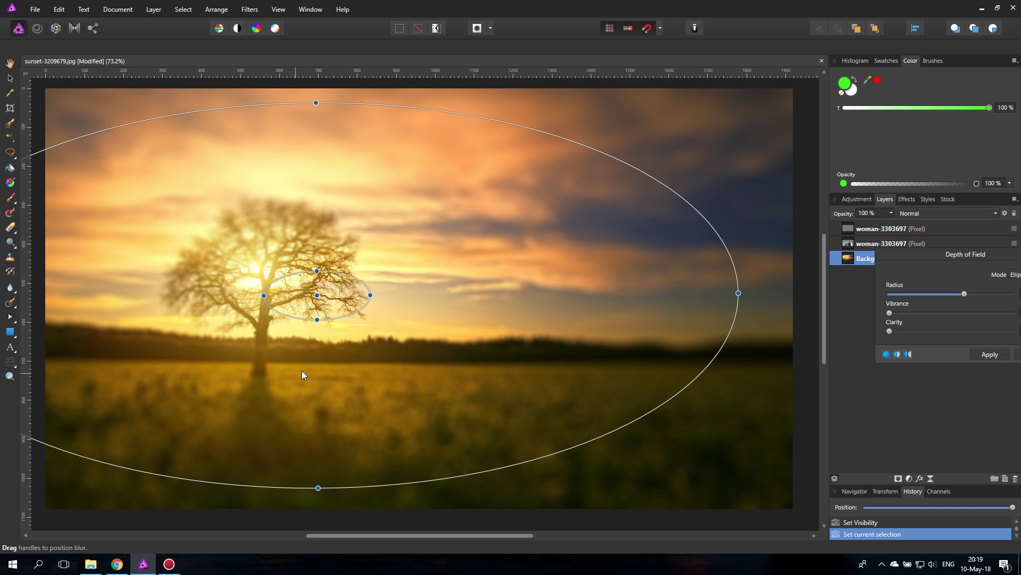
scroll(324, 355, "down", 3)
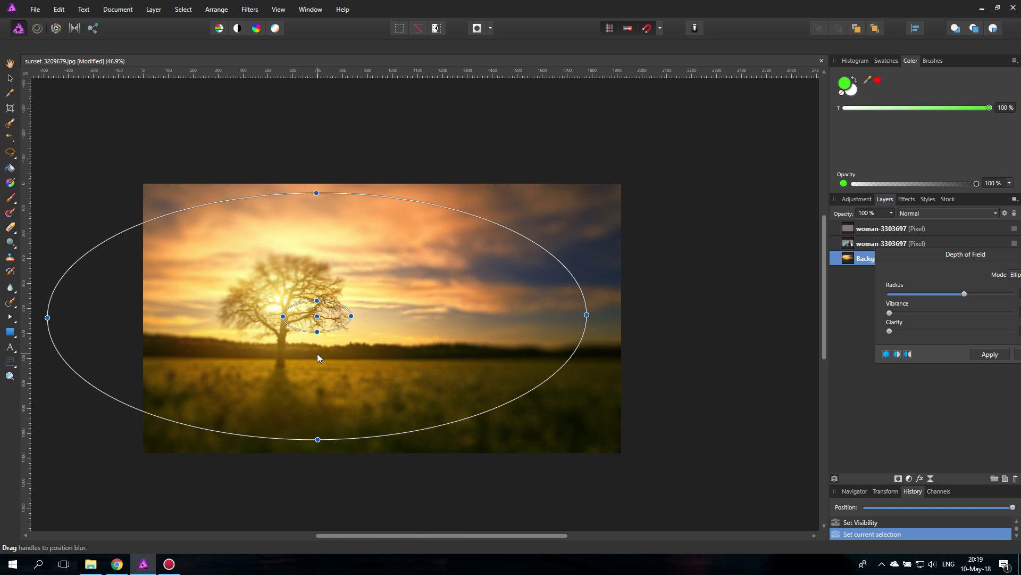
scroll(317, 367, "down", 1)
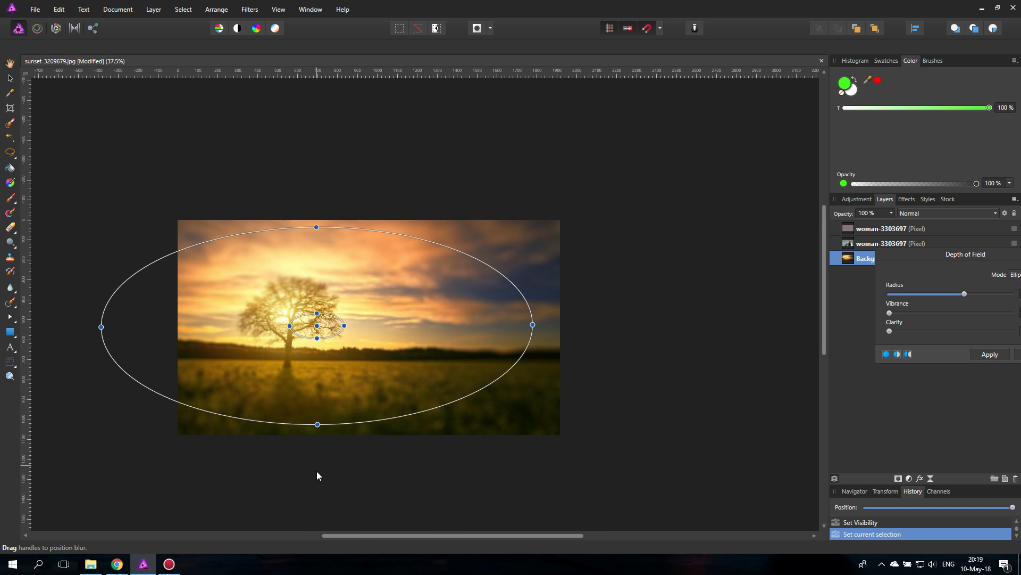
mouse_move(318, 424)
left_mouse_down()
mouse_move(324, 543)
mouse_move(305, 542)
mouse_move(319, 402)
mouse_move(314, 407)
left_mouse_up()
left_click_drag(532, 324, 395, 322)
left_click_drag(328, 325, 352, 327)
key("ctrl+0")
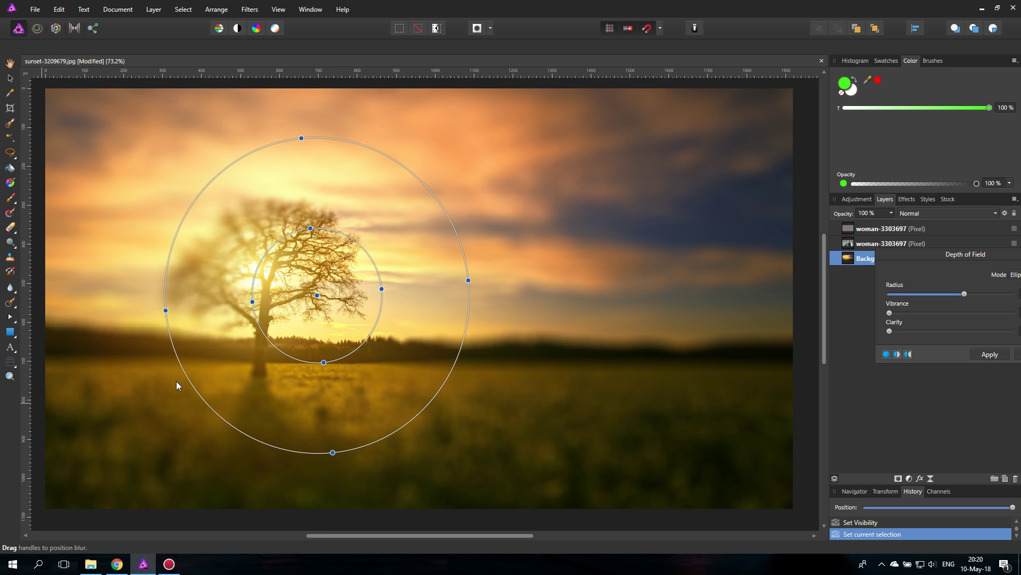
Switch the Depth of Field mode to Tilt Shift and reposition the upper focus line across the tree's crown
left_click_drag(962, 259, 527, 257)
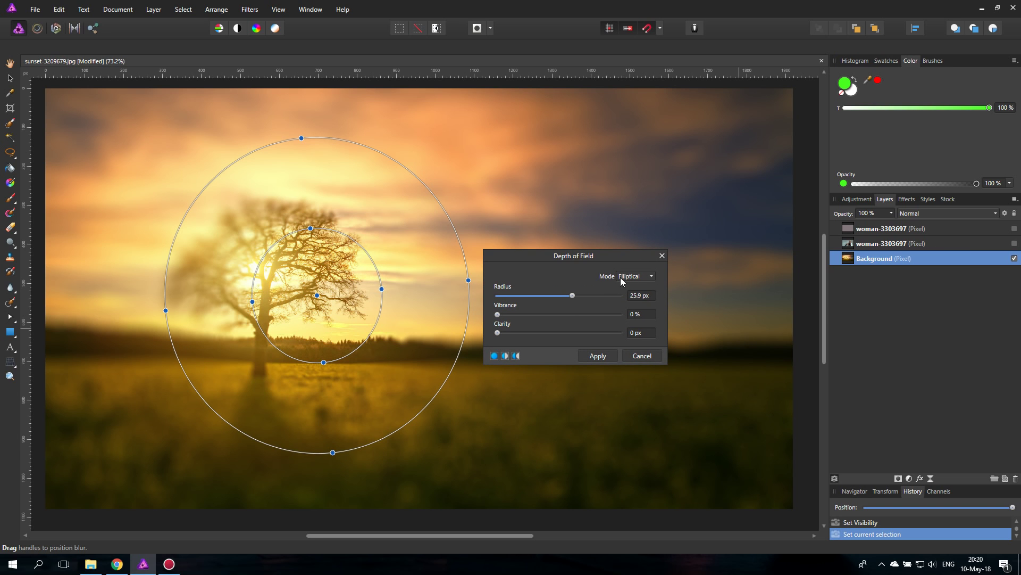
scroll(620, 276, "up", 1)
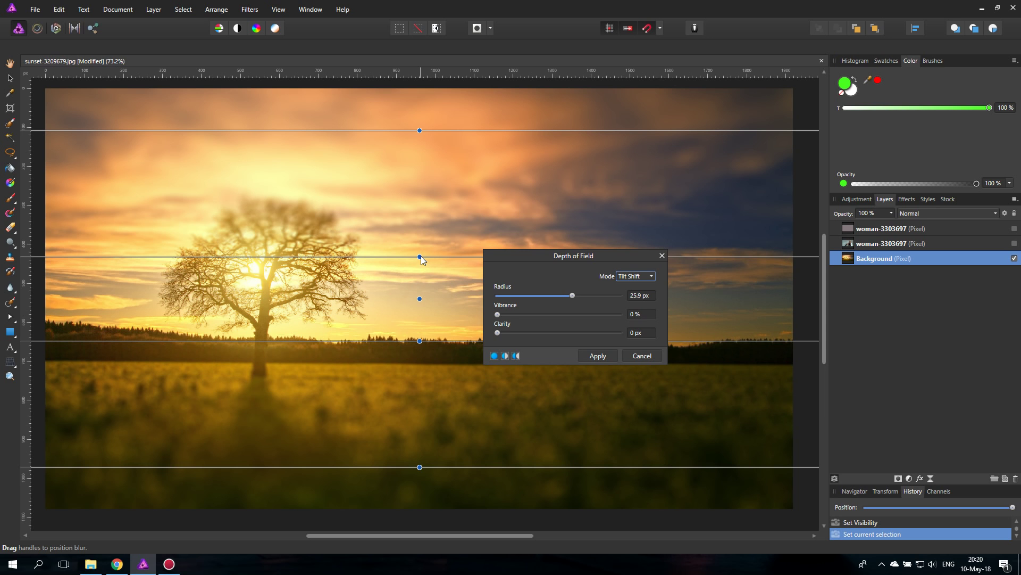
mouse_move(419, 257)
left_mouse_down()
mouse_move(458, 291)
mouse_move(418, 256)
mouse_move(370, 266)
mouse_move(363, 280)
mouse_move(419, 239)
mouse_move(410, 237)
mouse_move(414, 257)
mouse_move(422, 247)
left_mouse_up()
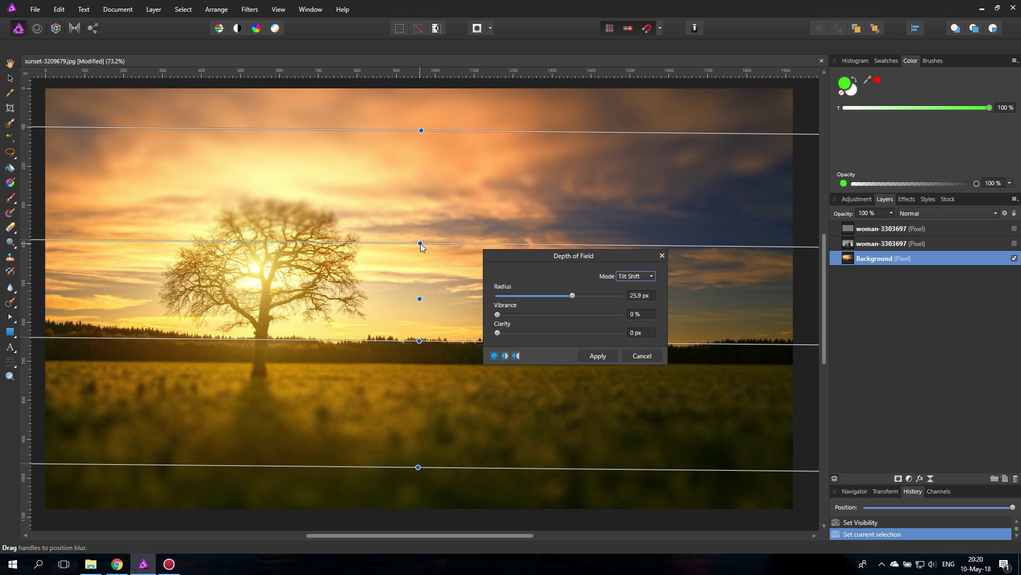
left_click_drag(420, 242, 437, 268)
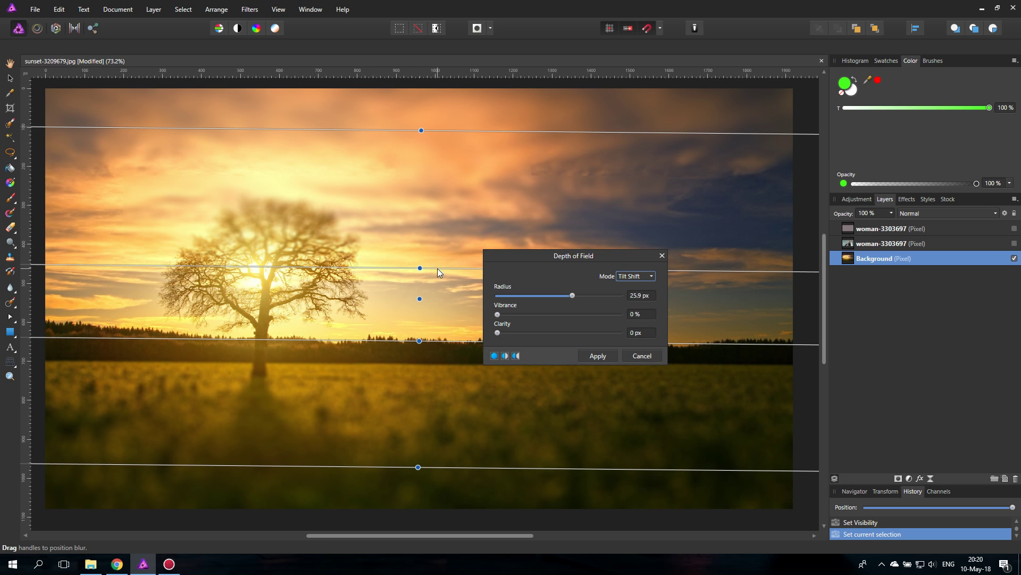
Bring both outer tilt-shift lines closer to the centre and place the inner focus lines around the tree's crown and the horizon
left_click_drag(423, 130, 431, 162)
mouse_move(422, 345)
left_mouse_down()
mouse_move(422, 319)
mouse_move(422, 336)
left_mouse_up()
mouse_move(417, 469)
left_mouse_down()
mouse_move(420, 404)
mouse_move(418, 451)
left_mouse_up()
left_click_drag(420, 332, 420, 347)
left_click_drag(423, 275, 426, 249)
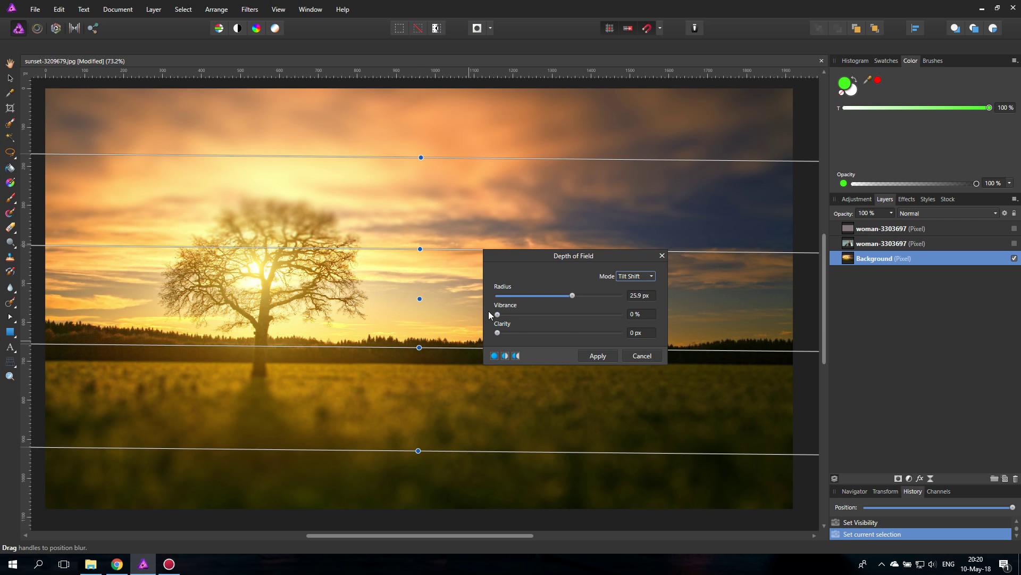
Try raising and slightly tilting the uppermost tilt-shift line, and cancel the Depth of Field Blur
left_click_drag(509, 255, 535, 279)
left_click_drag(525, 340, 513, 357)
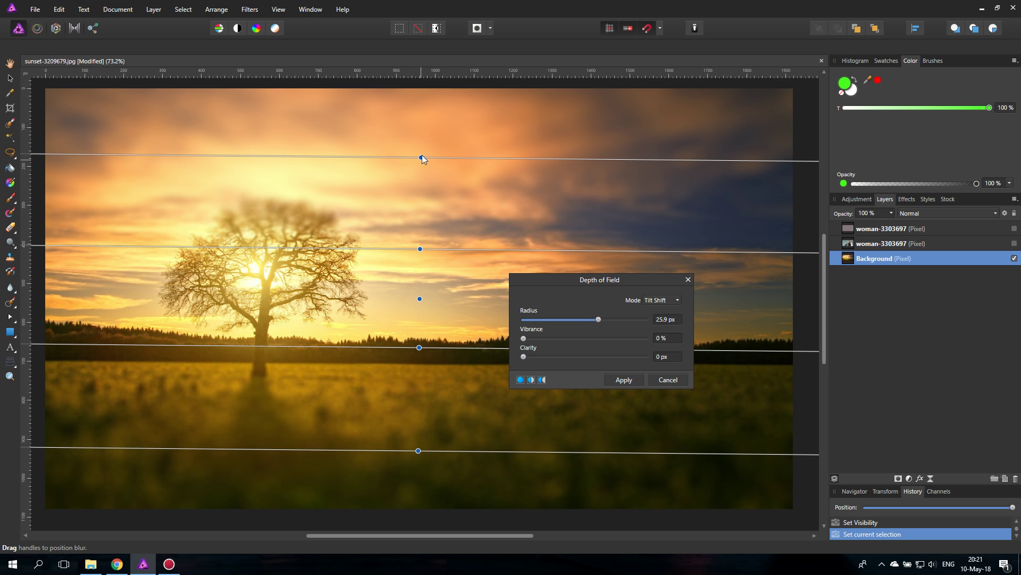
mouse_move(420, 156)
left_mouse_down()
mouse_move(420, 141)
mouse_move(419, 171)
mouse_move(420, 144)
left_mouse_up()
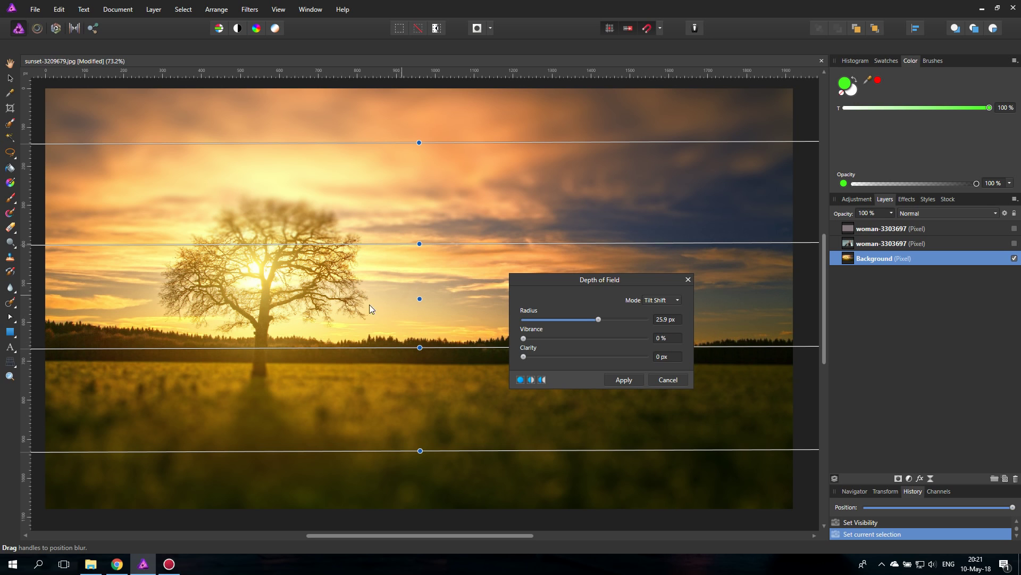
left_click(669, 380)
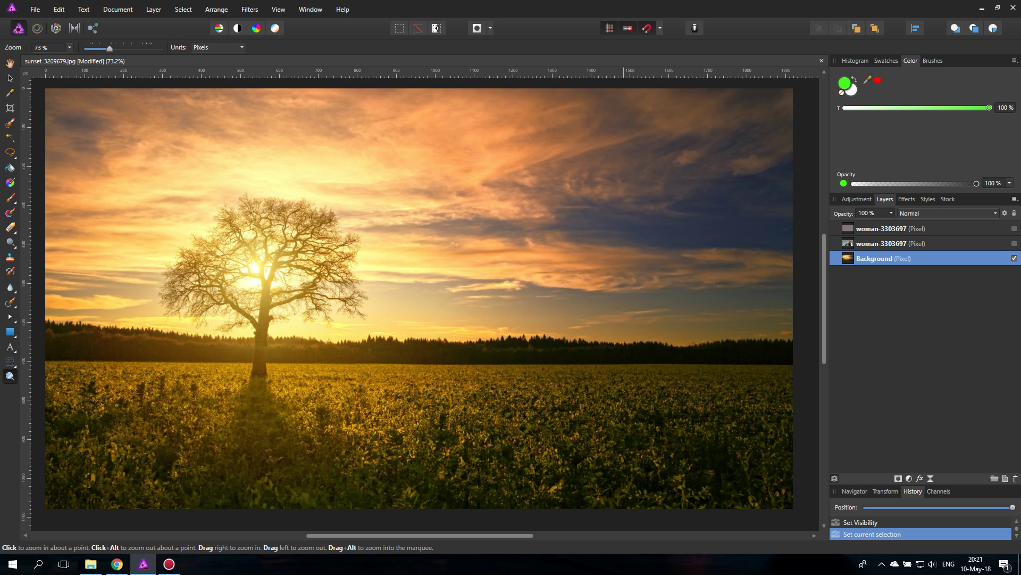
Start a Field Blur on the Background layer with handles on the tree, in the lower-left field and in the upper-right sky
left_click(249, 9)
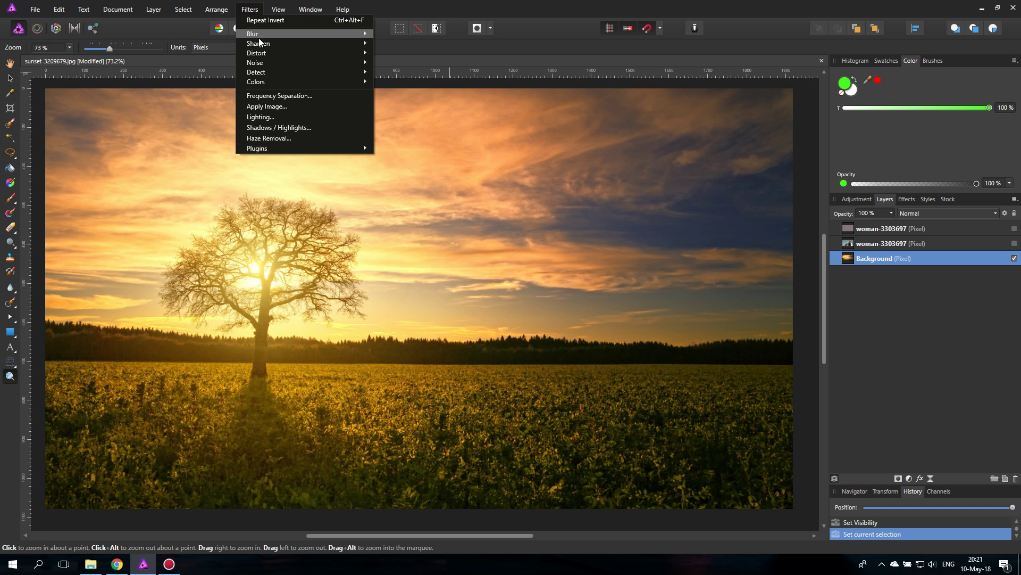
mouse_move(262, 36)
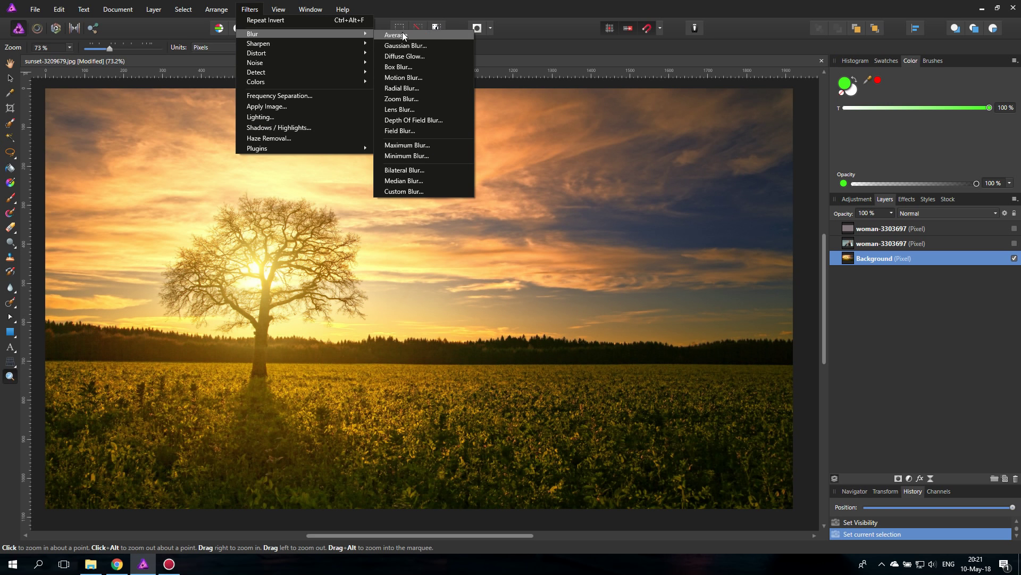
left_click(397, 130)
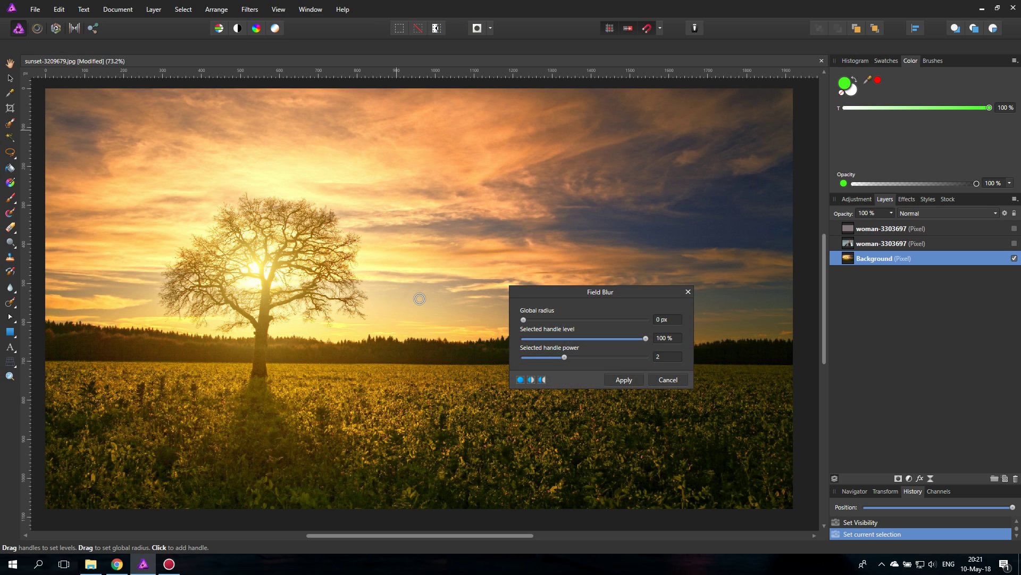
left_click_drag(534, 294, 570, 290)
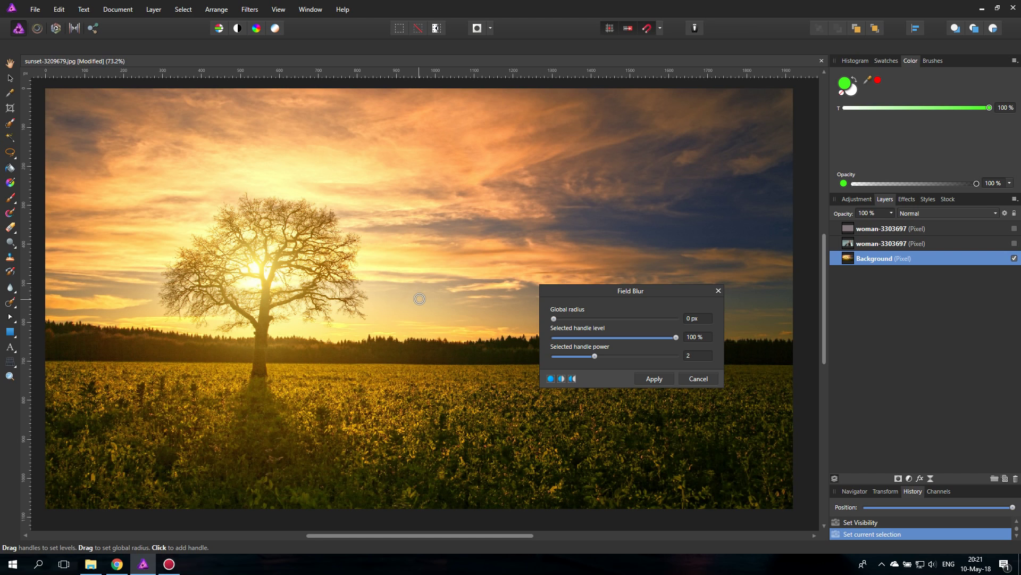
left_click_drag(420, 299, 291, 392)
left_click_drag(599, 291, 488, 306)
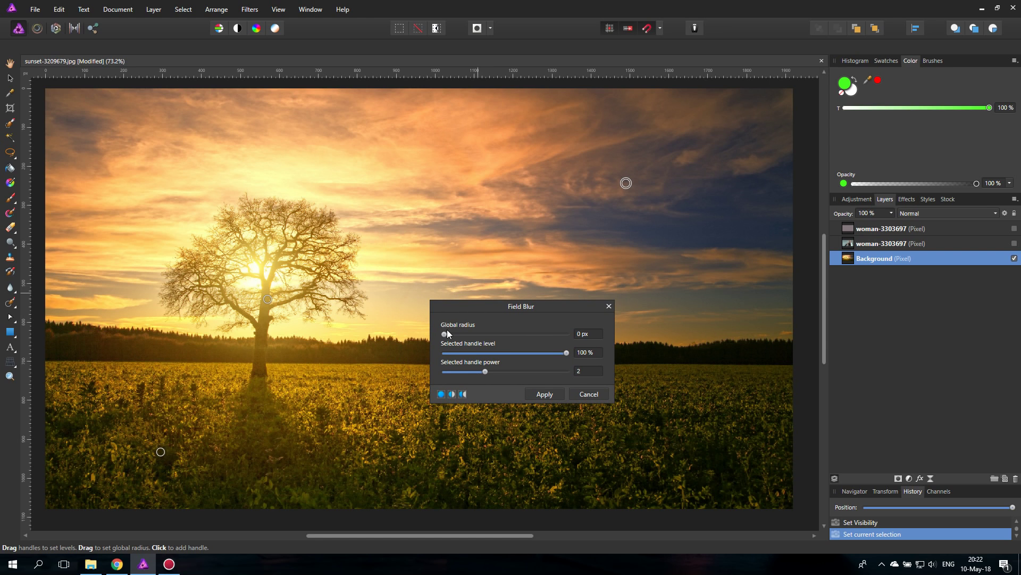
Set the Field Blur's global radius to about 55.7 px and the tree handle's level to 0%
left_click_drag(443, 334, 513, 334)
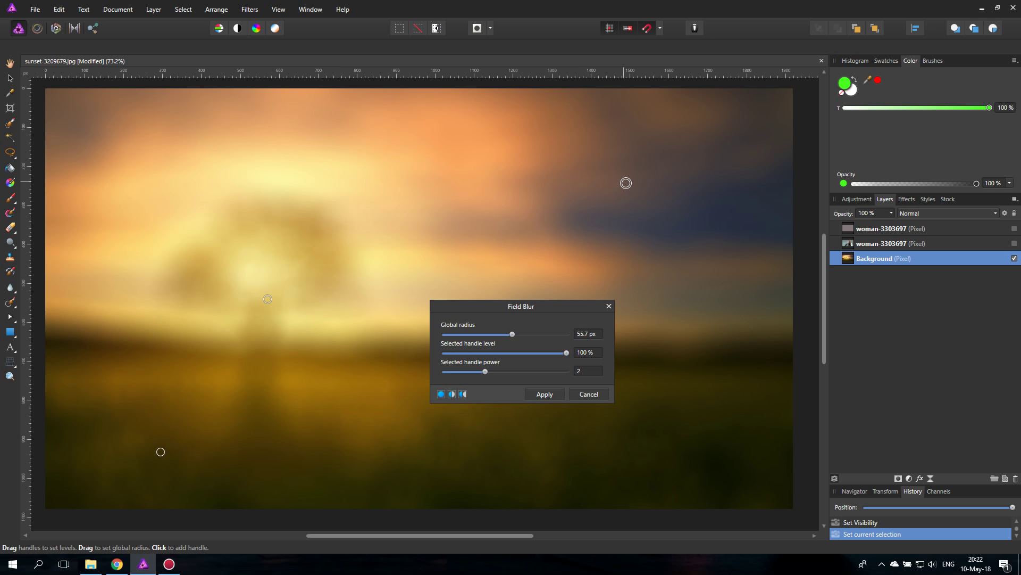
left_click(268, 299)
left_click_drag(565, 353, 435, 355)
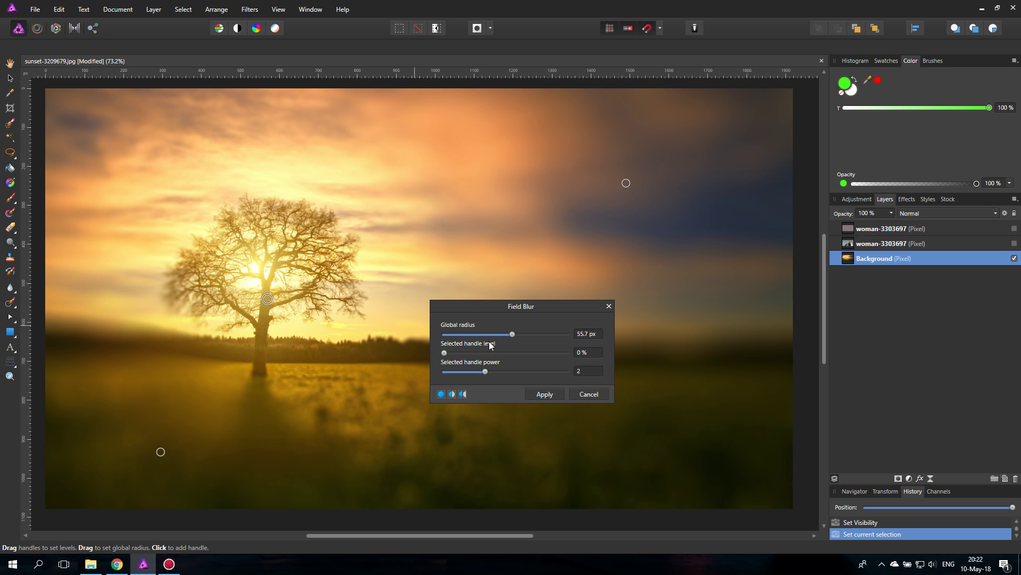
Try a power of about 3.396 on the tree handle, and bring it back to about 2.007 with the level at 0%
mouse_move(444, 354)
left_mouse_down()
mouse_move(560, 353)
mouse_move(449, 353)
left_mouse_up()
left_click_drag(445, 353, 440, 353)
left_click_drag(485, 371, 522, 372)
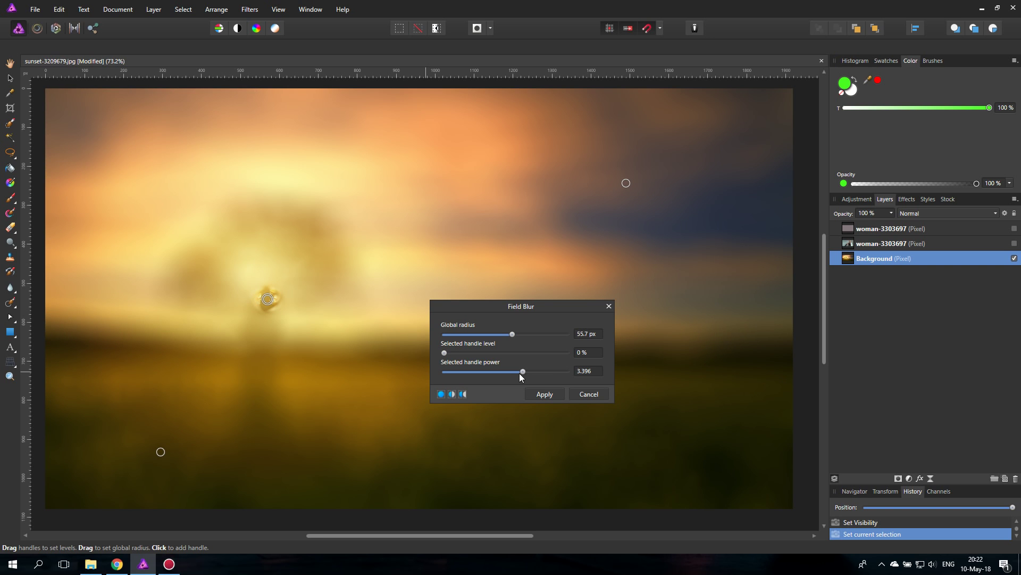
left_click_drag(524, 369, 485, 371)
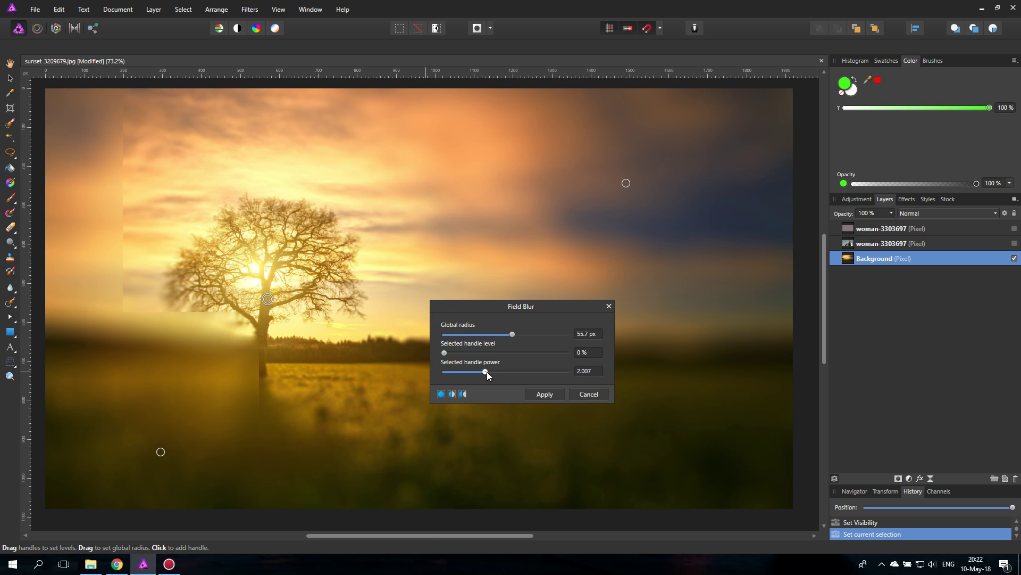
Move the tree handle down onto the trunk and the field and sky handles farther outward, with the Field Blur dialog shifted aside
left_click_drag(267, 299, 260, 322)
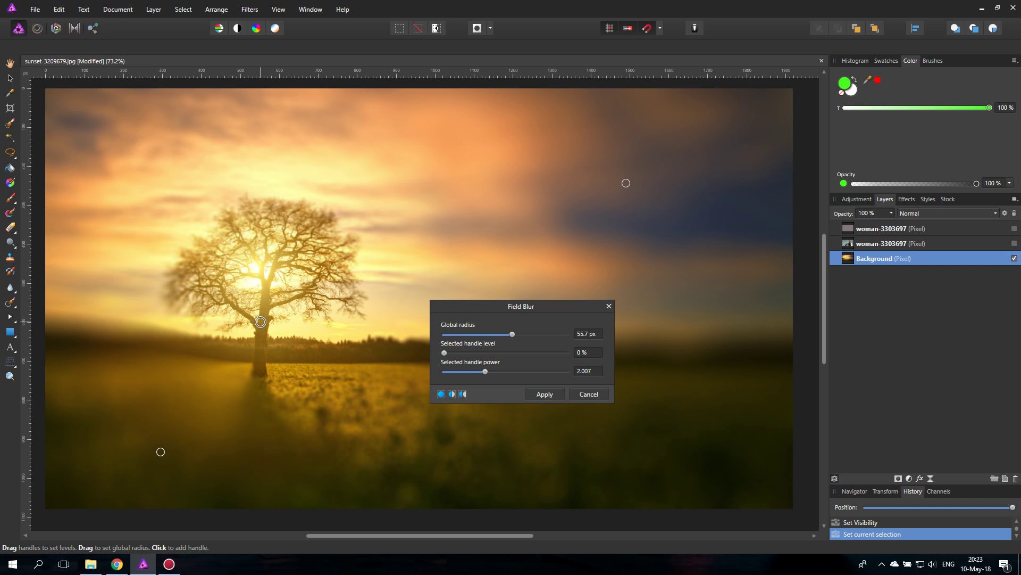
left_click_drag(161, 452, 92, 476)
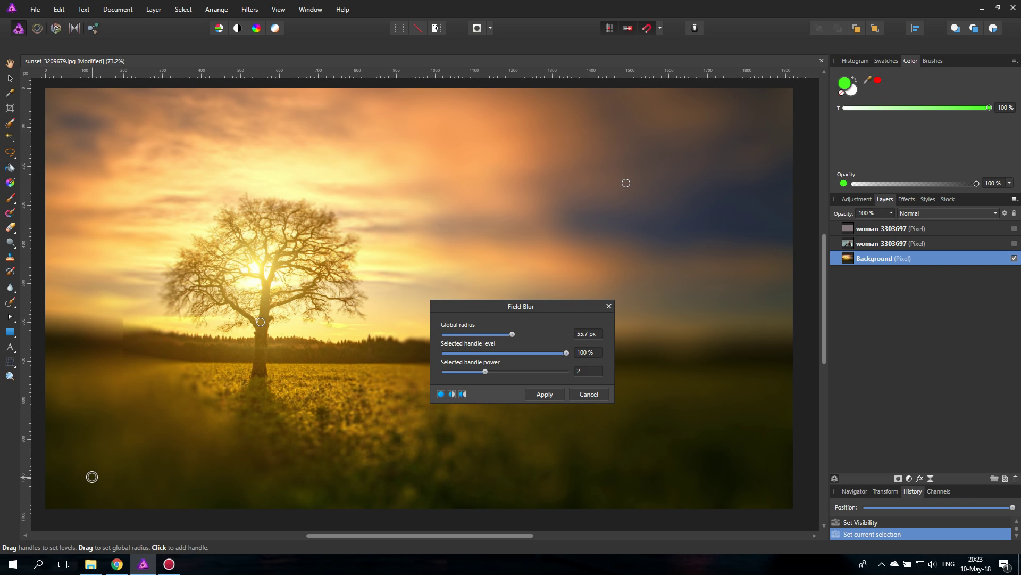
left_click_drag(465, 305, 775, 374)
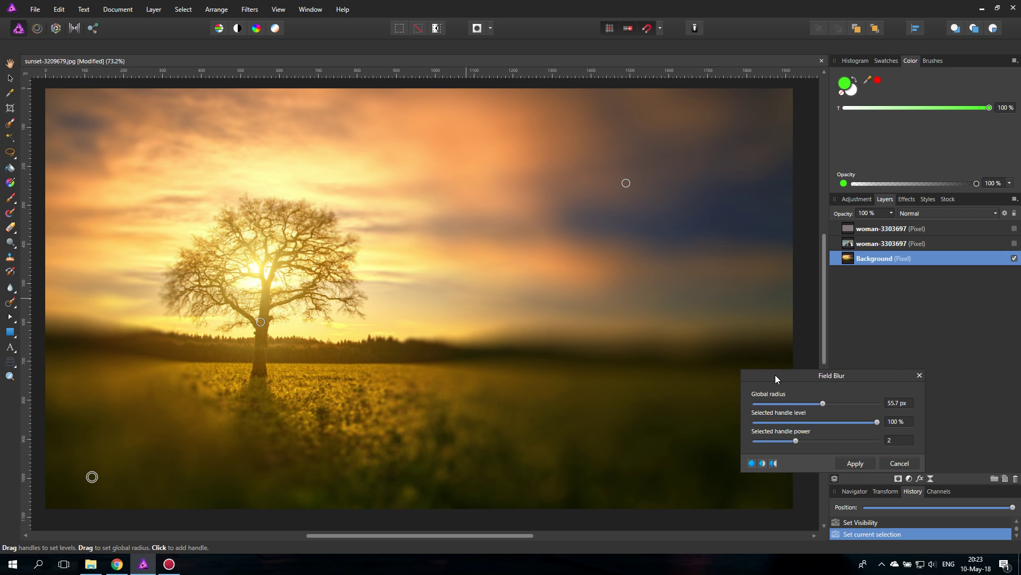
left_click(626, 183)
left_click_drag(626, 183, 639, 130)
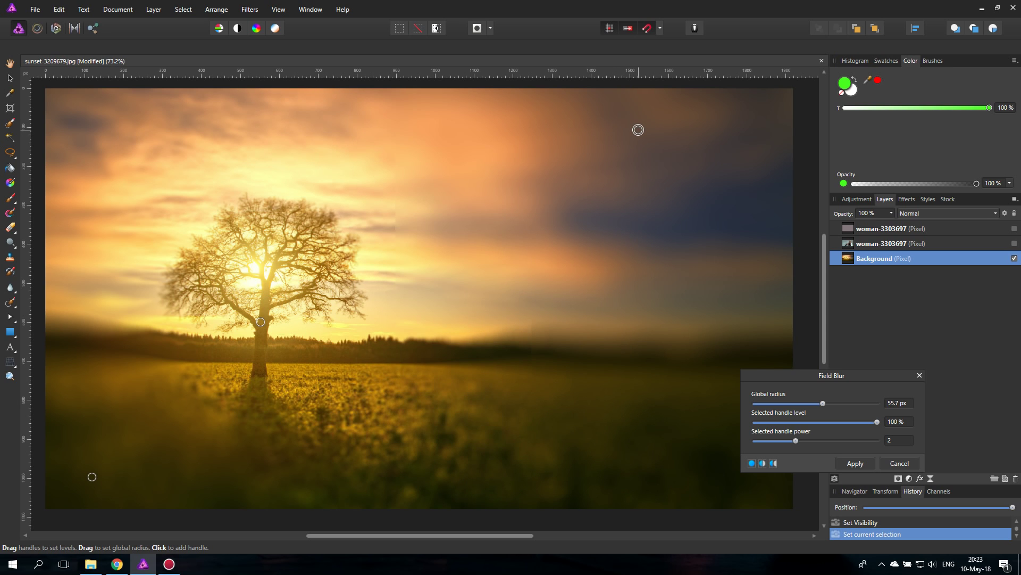
Nudge the tree's Field Blur handle just left of the upper trunk and move the dialog farther off the photo
left_click(261, 322)
mouse_move(261, 321)
left_mouse_down()
mouse_move(264, 285)
mouse_move(254, 329)
left_mouse_up()
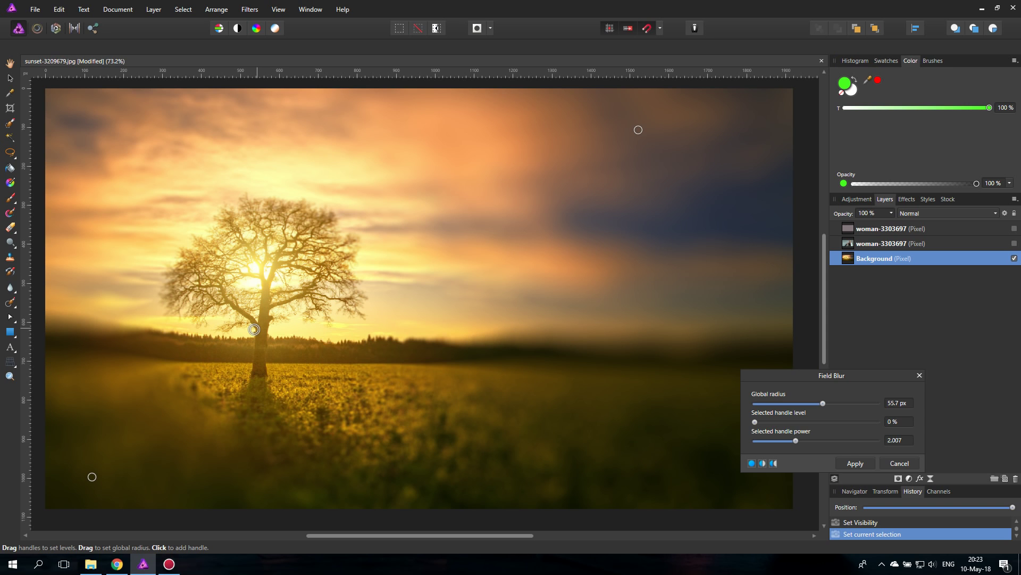
mouse_move(254, 329)
left_mouse_down()
mouse_move(252, 301)
mouse_move(254, 320)
left_mouse_up()
left_click_drag(780, 378, 804, 369)
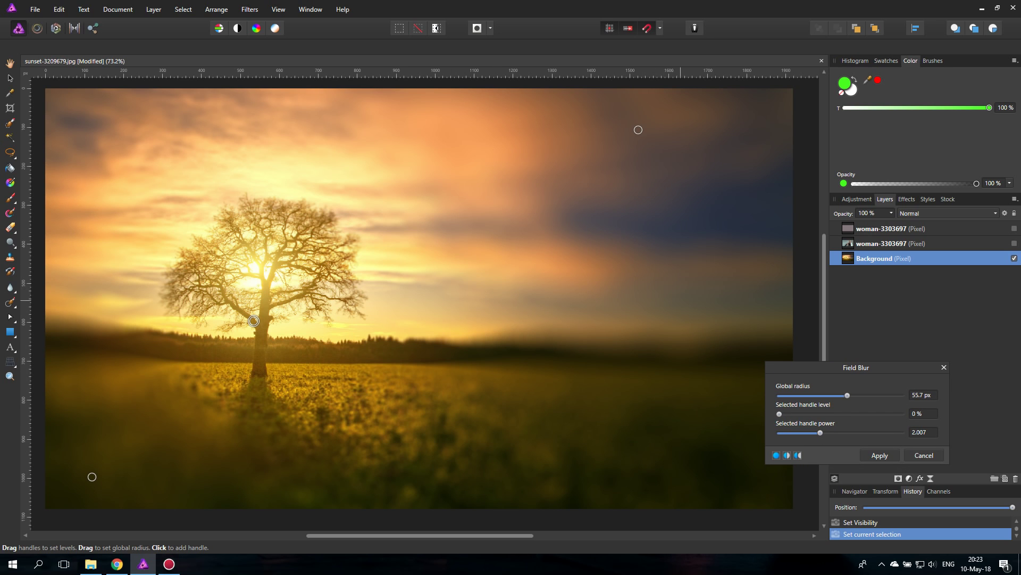
Try an extra Field Blur handle on the right part of the tree line with 0% level and 2.124 power, and cancel the filter
left_click(667, 365)
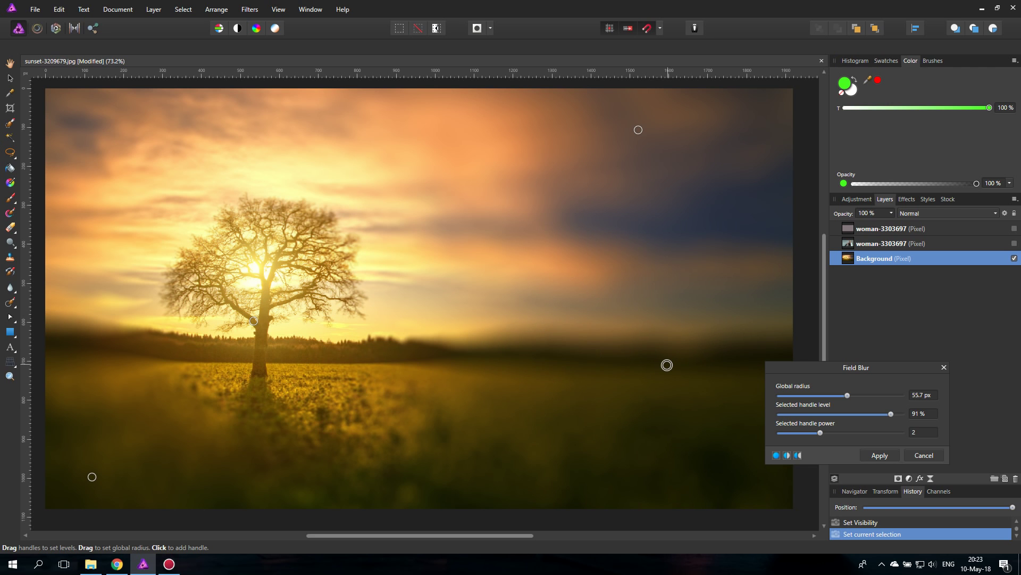
left_click_drag(895, 415, 824, 432)
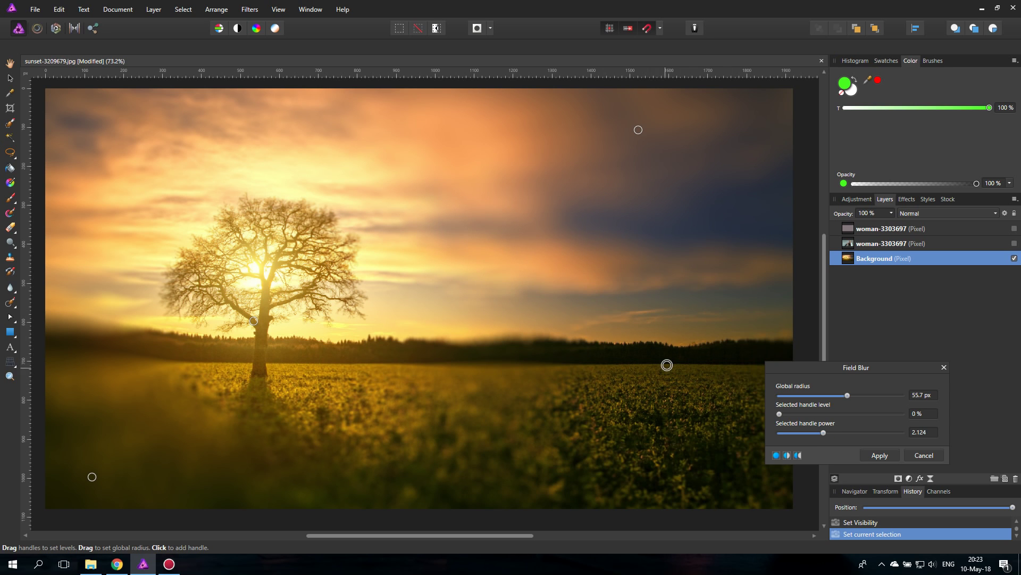
left_click_drag(667, 365, 597, 348)
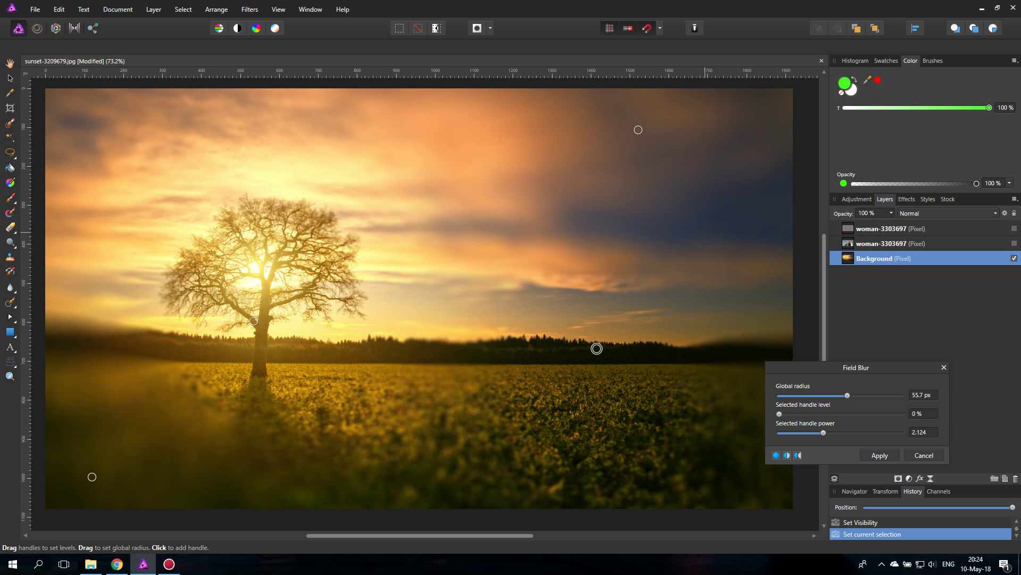
left_click(250, 9)
mouse_move(265, 38)
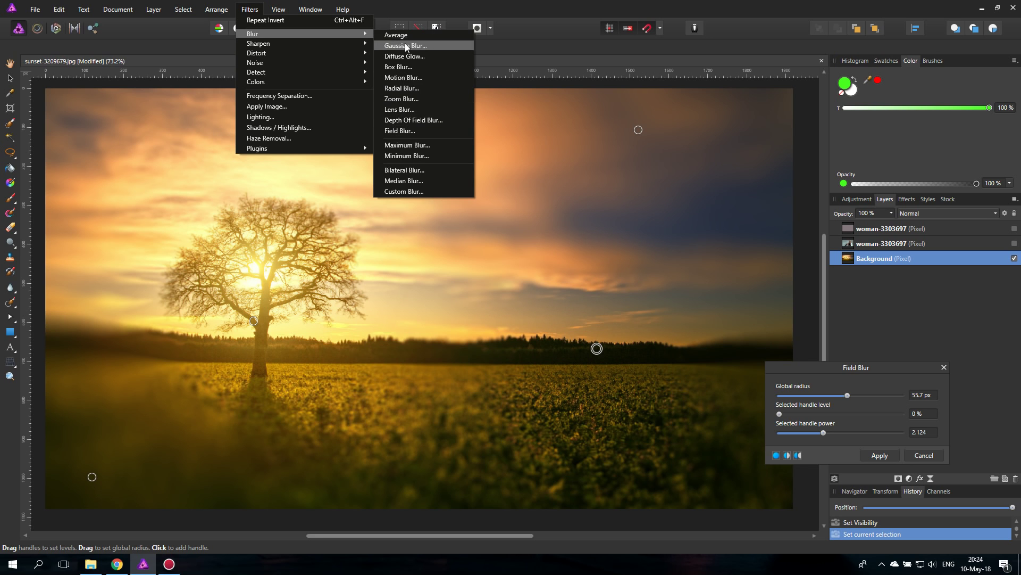
left_click(923, 455)
left_click(924, 455)
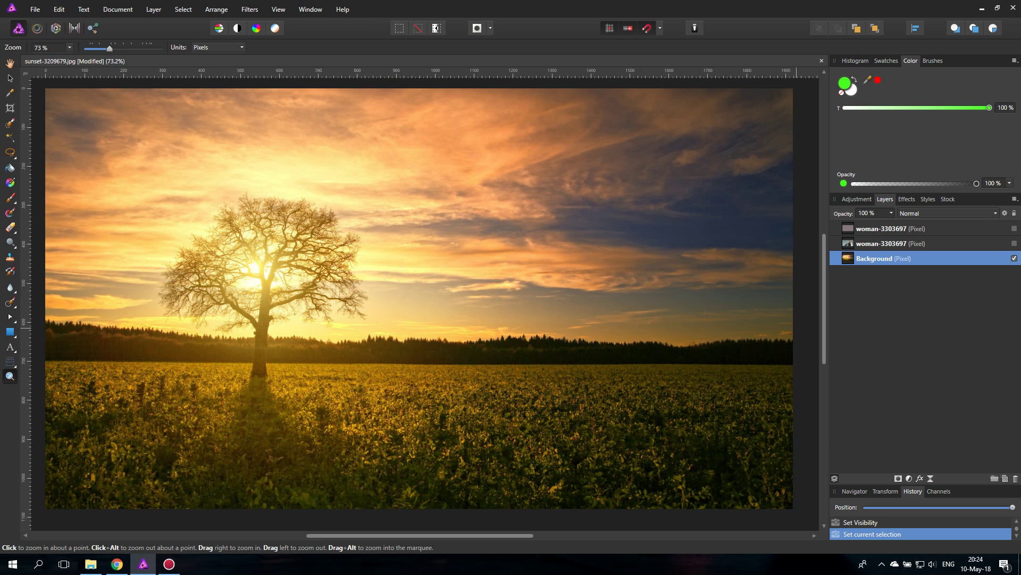